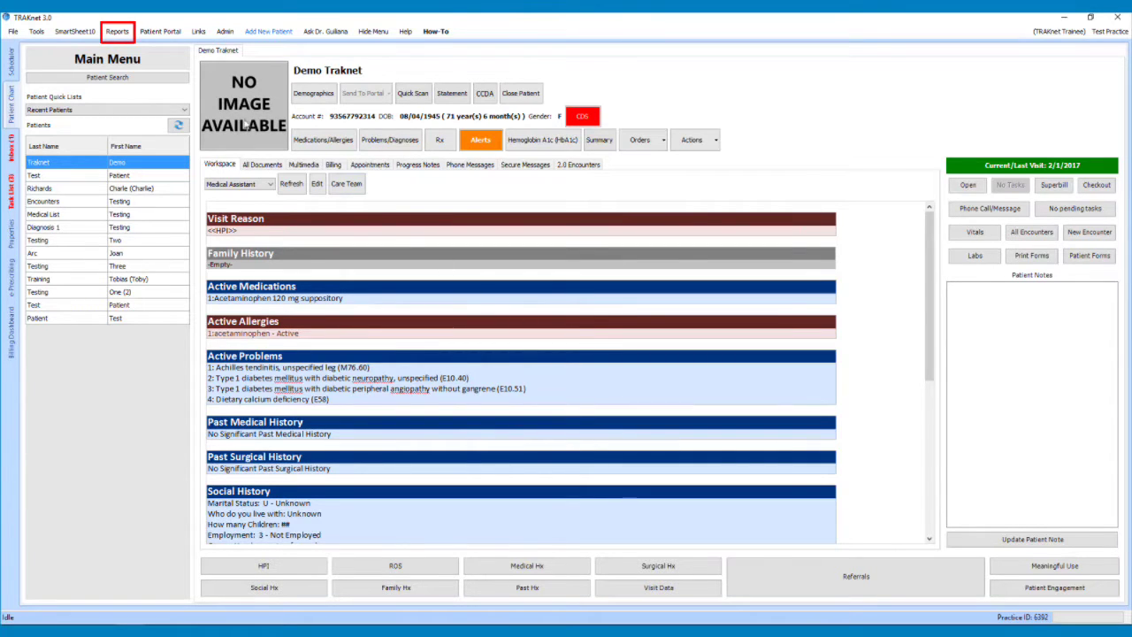
Open the Advancing Care Information report and select TRAKnet Trainee as its provider.
left_click(118, 32)
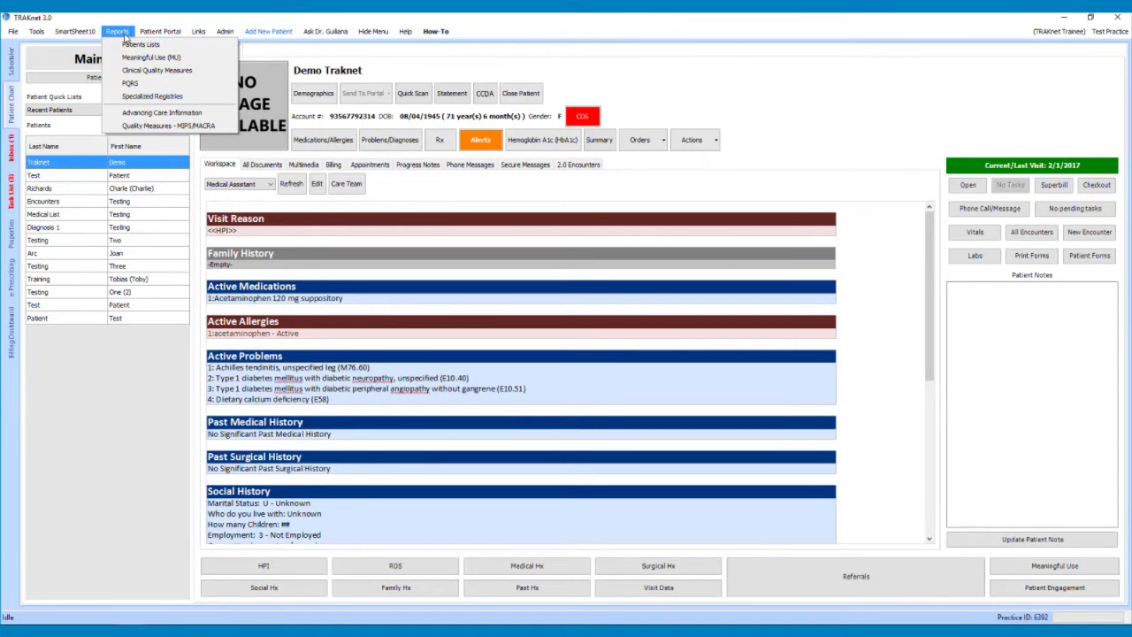
left_click(133, 115)
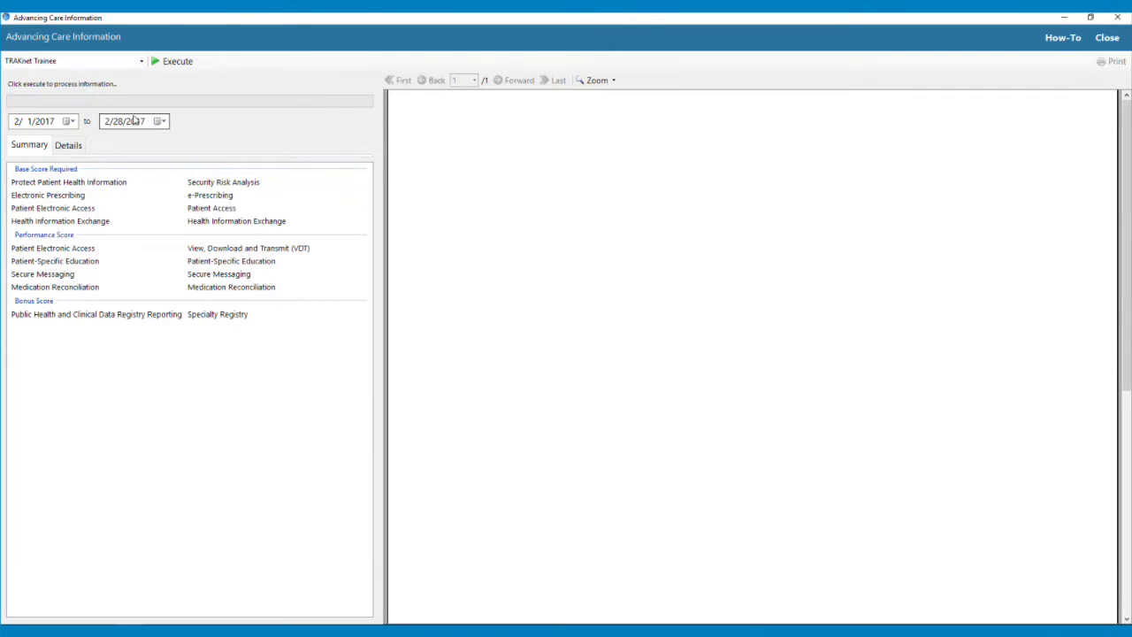
left_click(142, 61)
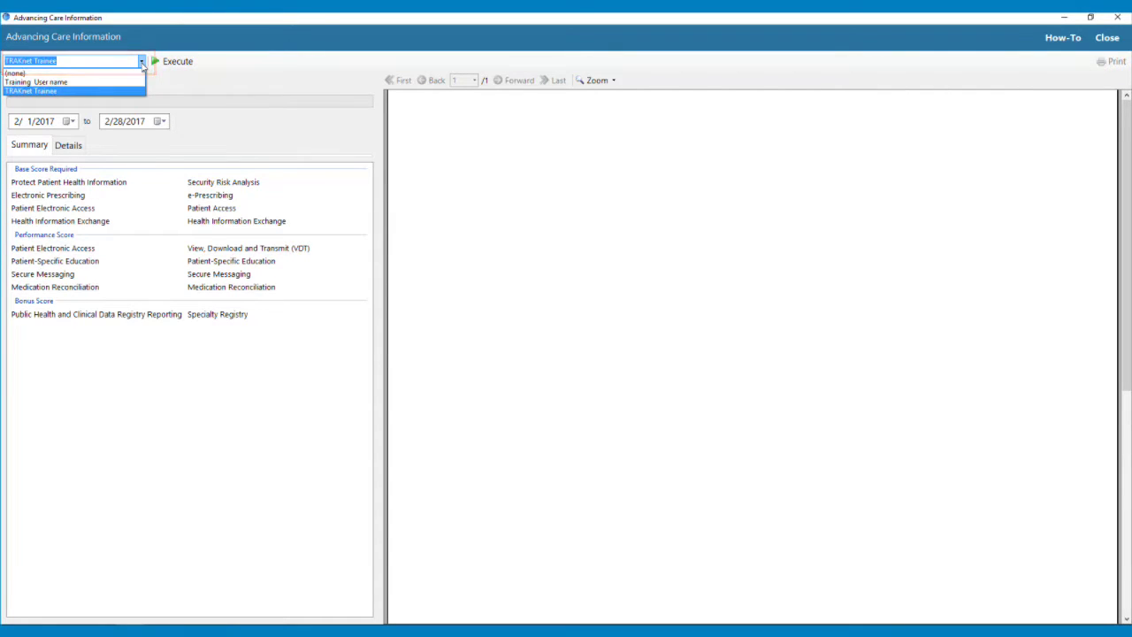
left_click(121, 91)
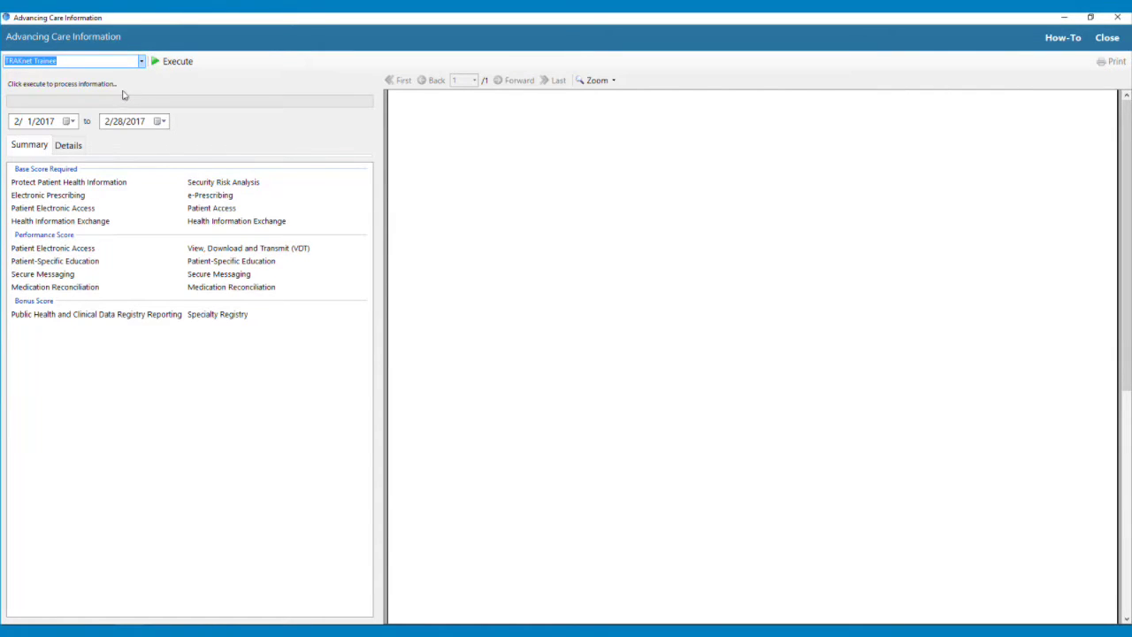
Set the report period to 1/1/2017 through 3/31/2017 and generate the summary report.
left_click(71, 121)
left_click(15, 139)
left_click(19, 171)
left_click(161, 121)
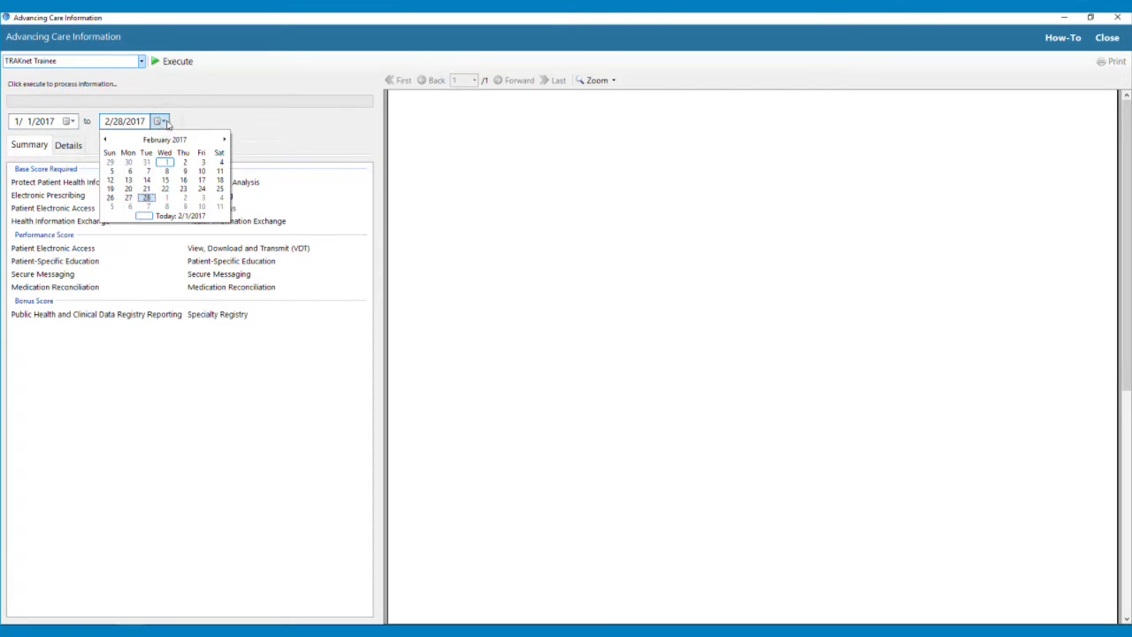
left_click(224, 139)
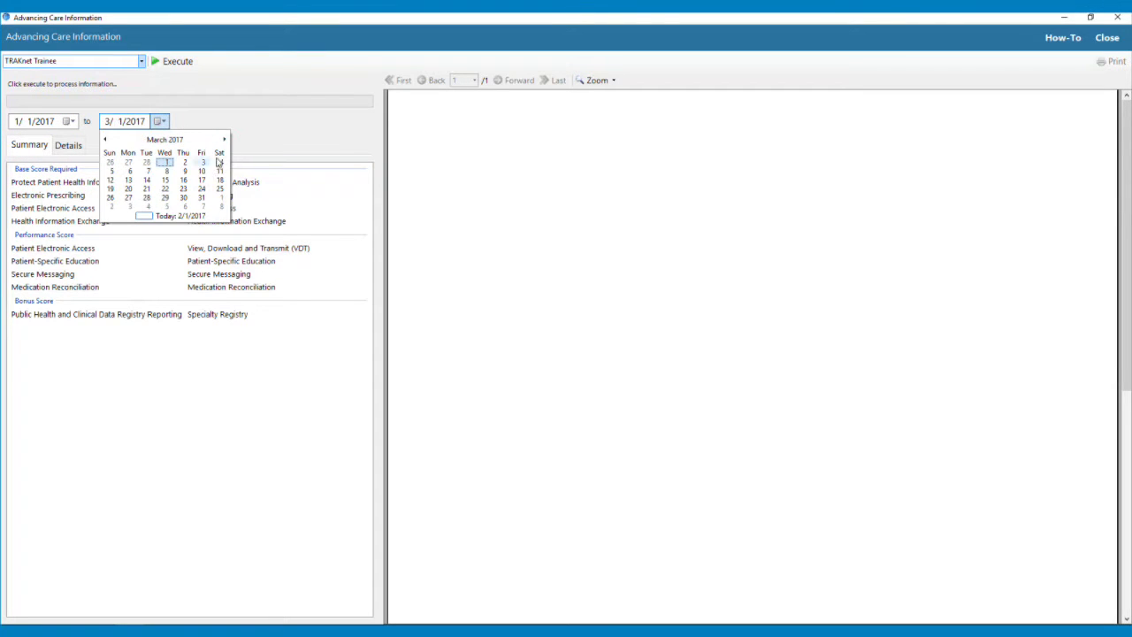
left_click(201, 196)
left_click(174, 62)
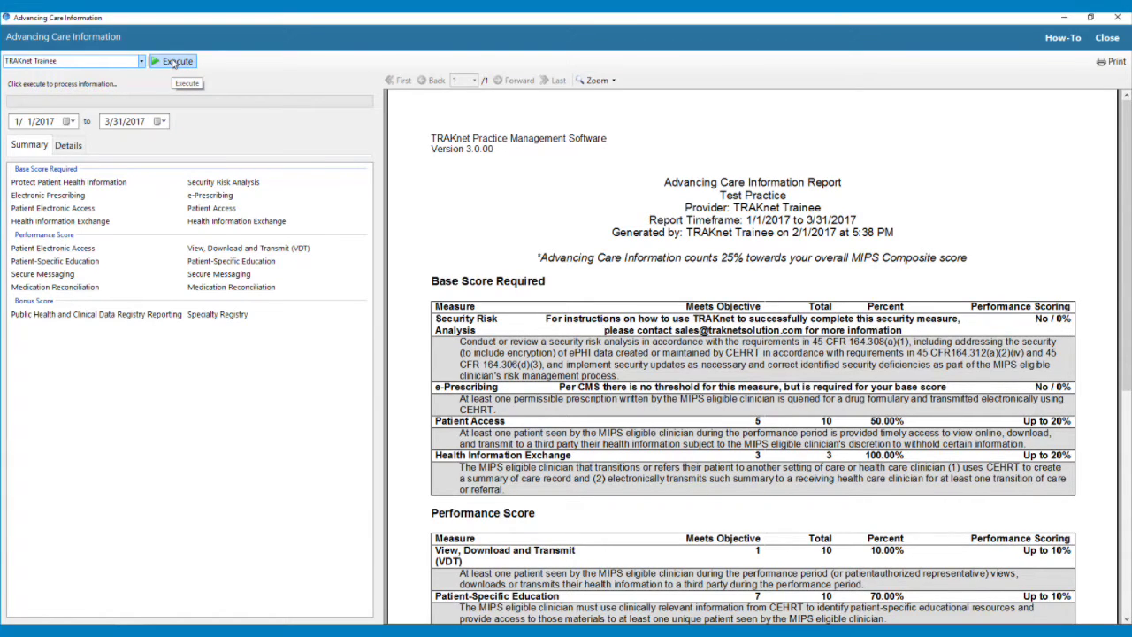
Generate the details report for the Patient Electronic Access: Patient Access measure, and return to the summary measure list.
left_click(76, 146)
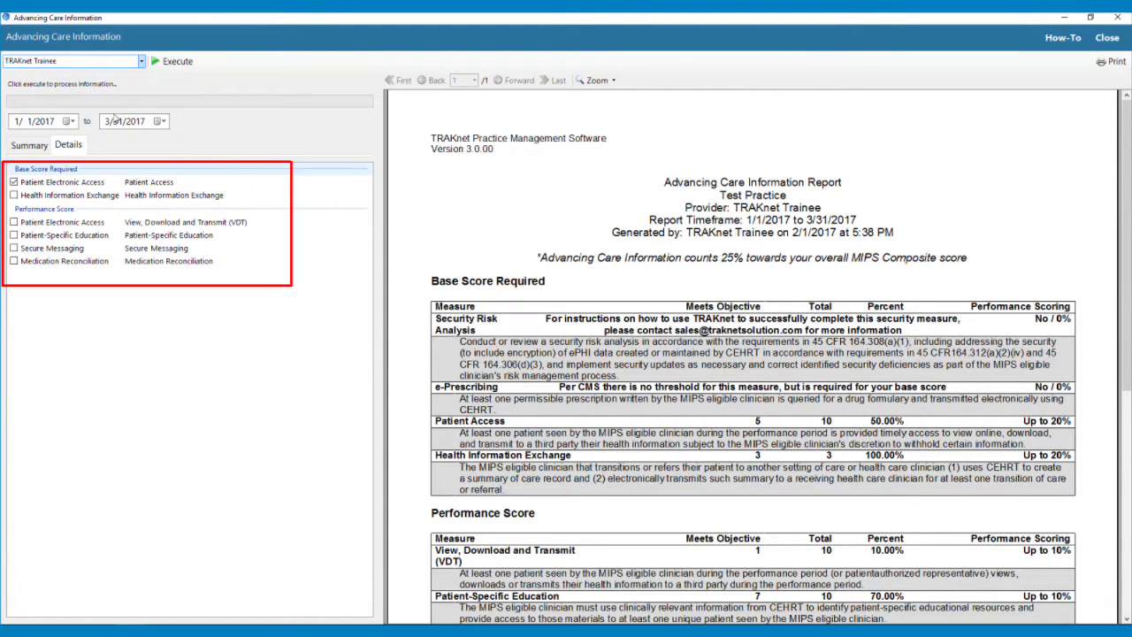
left_click(174, 63)
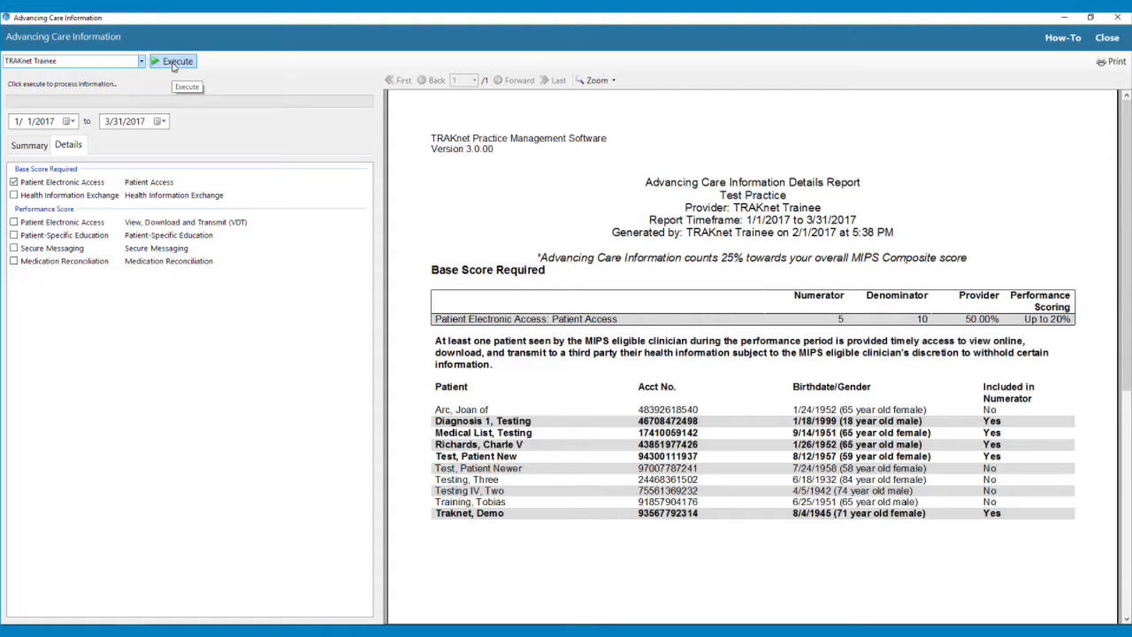
left_click(175, 63)
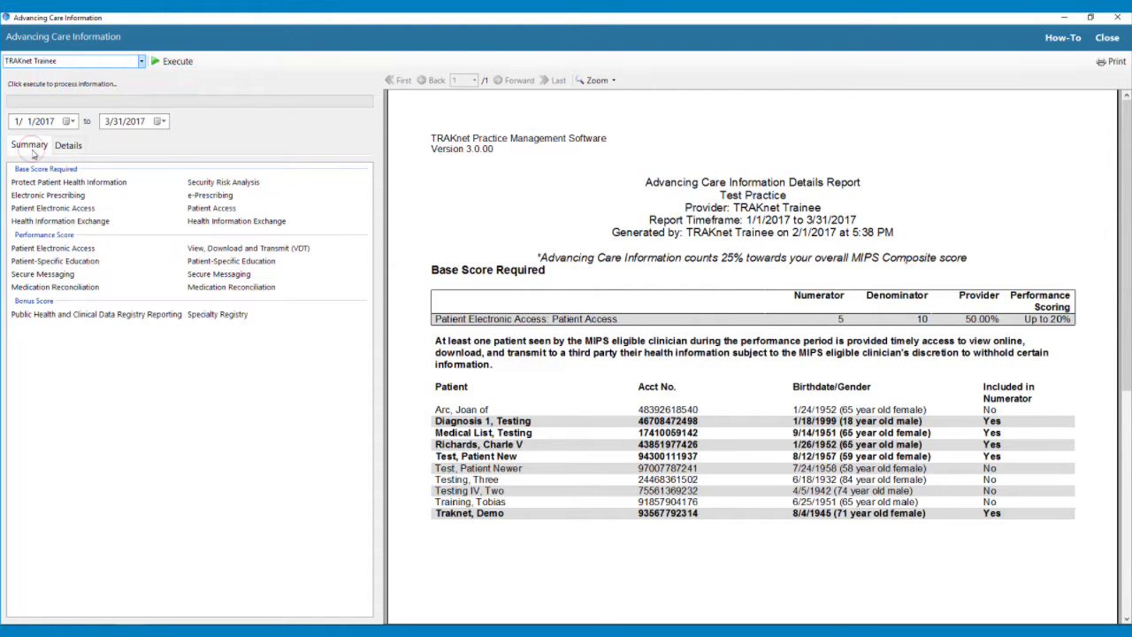
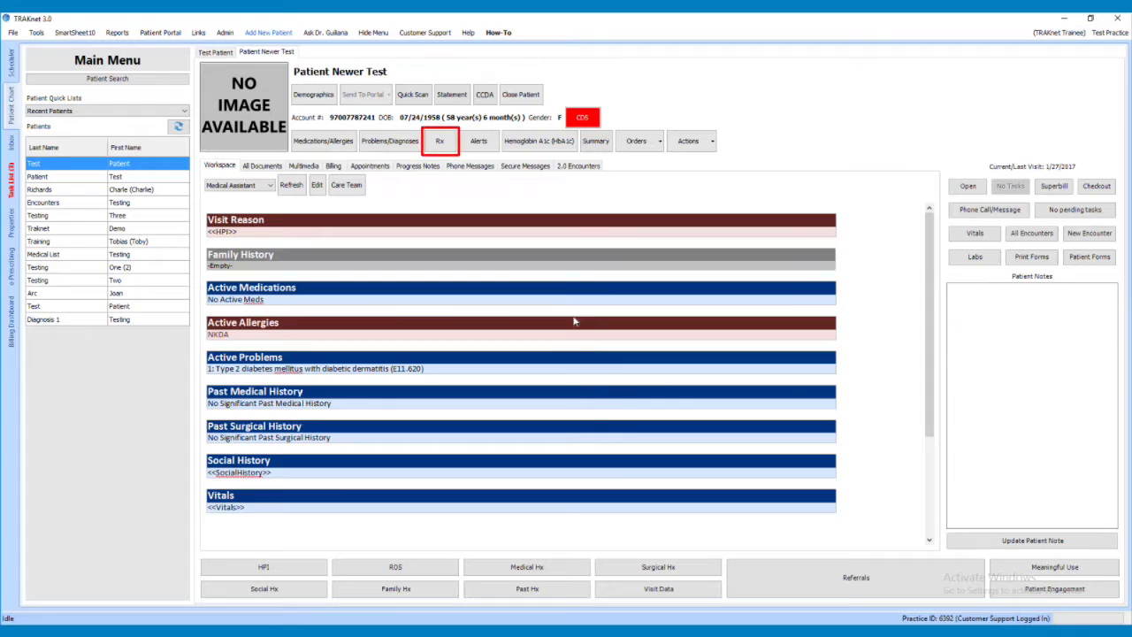
Start a new prescription for the open patient and continue past the eligibility notice to medication selection.
left_click(444, 144)
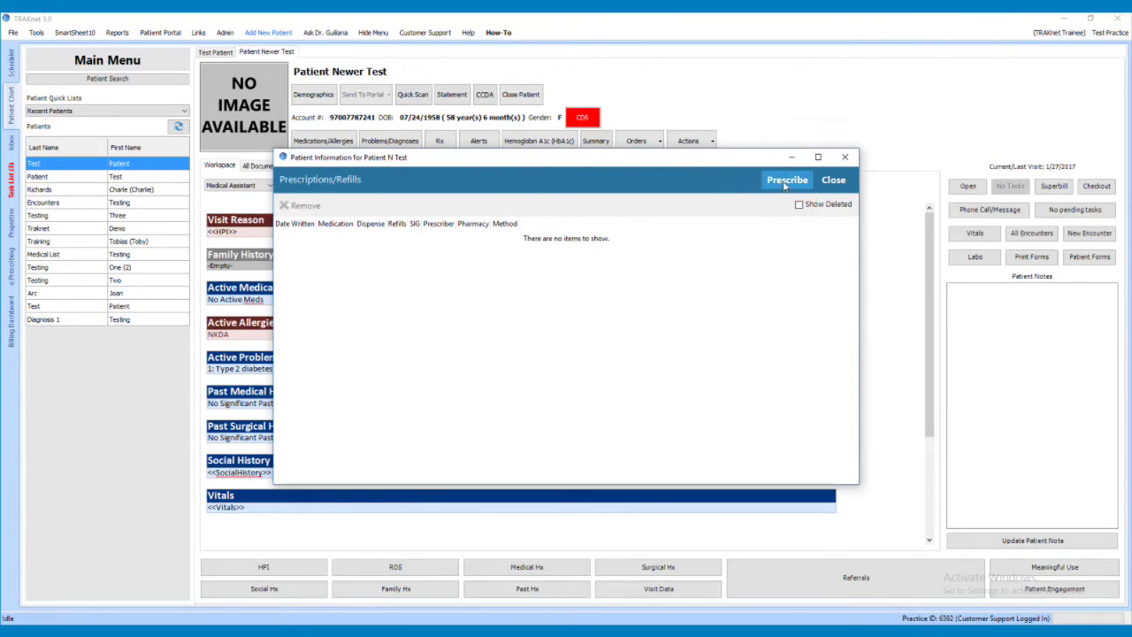
left_click(785, 183)
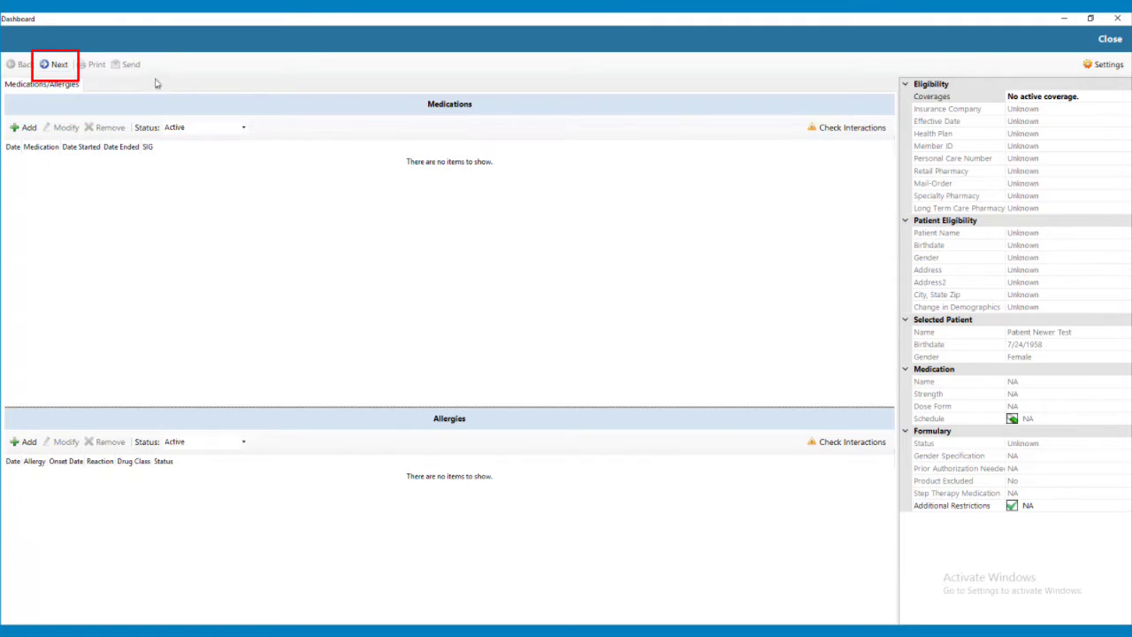
left_click(59, 64)
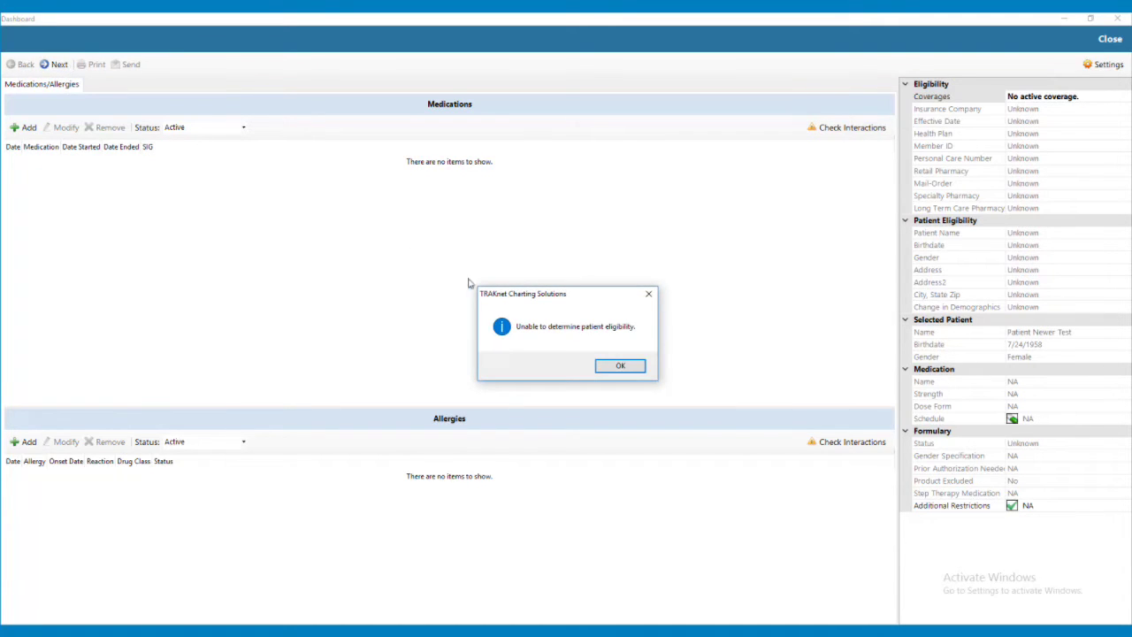
left_click(640, 371)
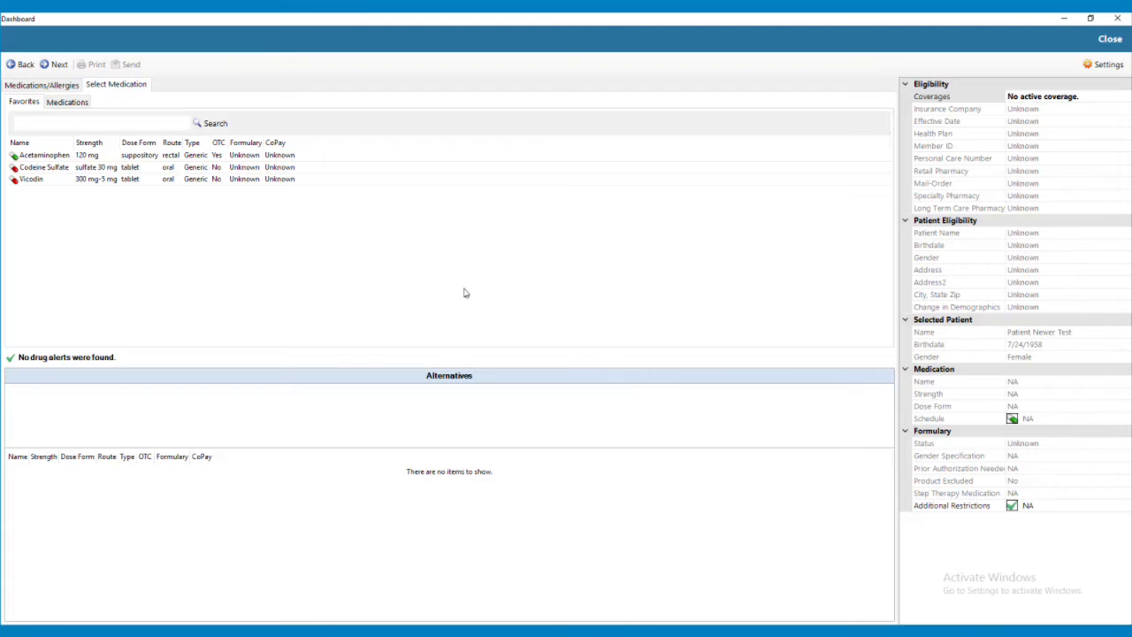
Search all medications for names beginning with "tyl" and select Tylenol Caplet 325 mg tablet for the prescription.
left_click(89, 105)
left_click(99, 123)
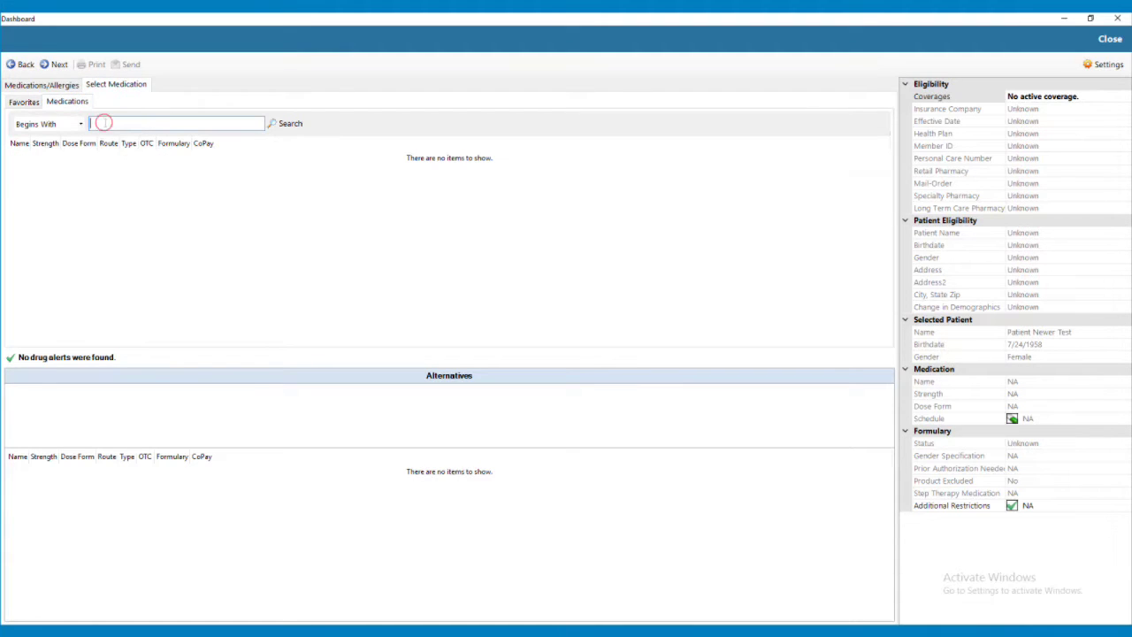
type("tyl")
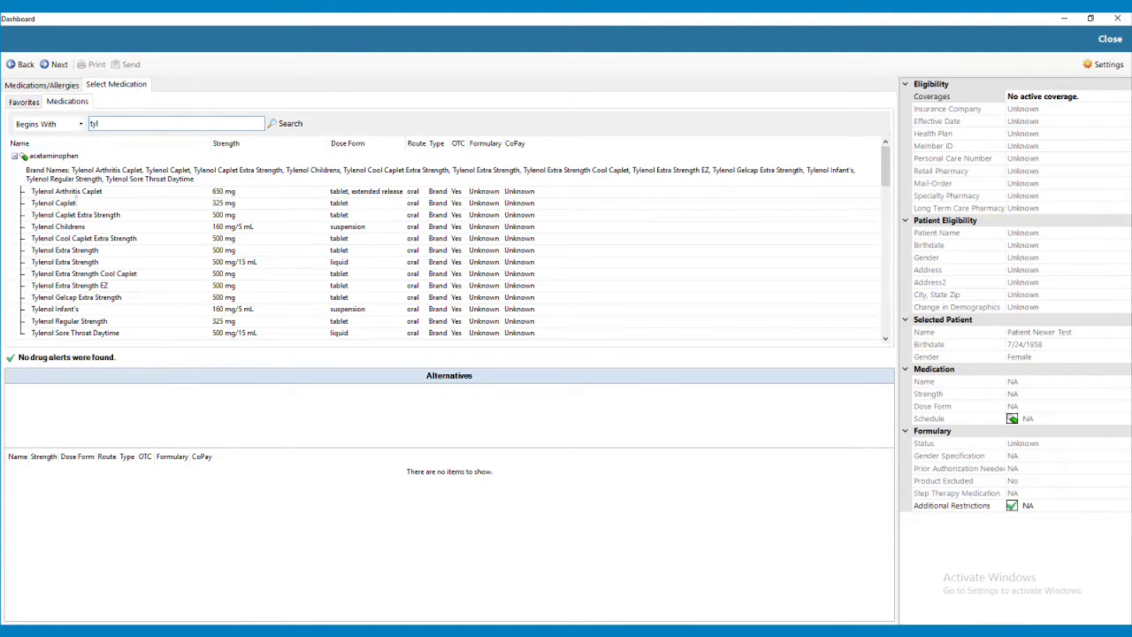
left_click(76, 204)
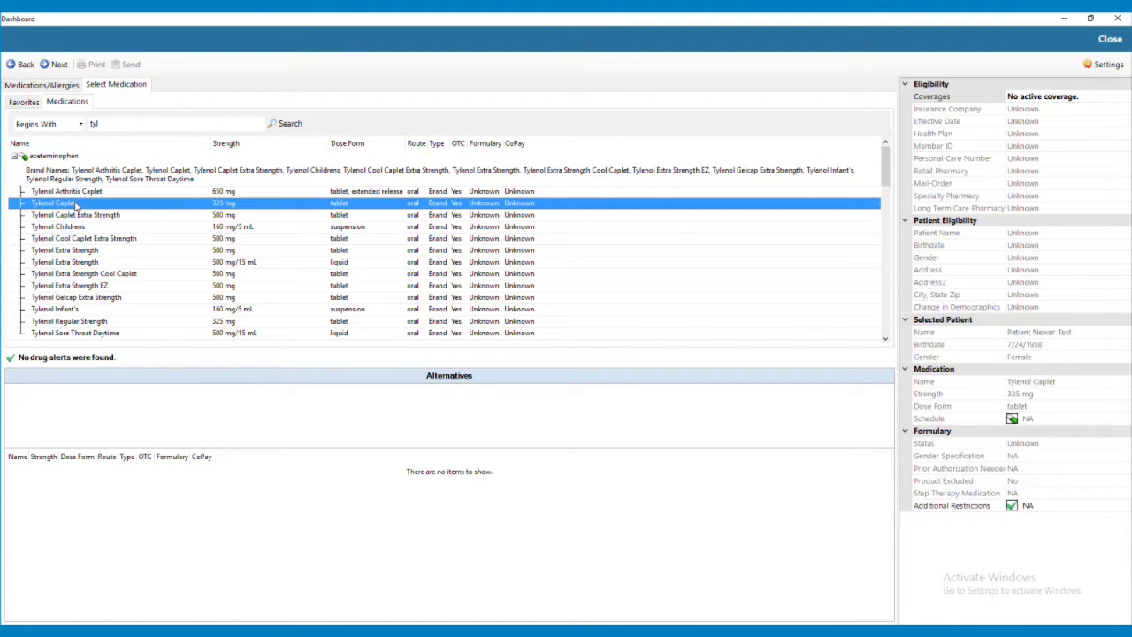
left_click(58, 65)
Set the dispense amount to 30 and enter the Sig. directions "Take every 4 hours as needed".
left_click(479, 151)
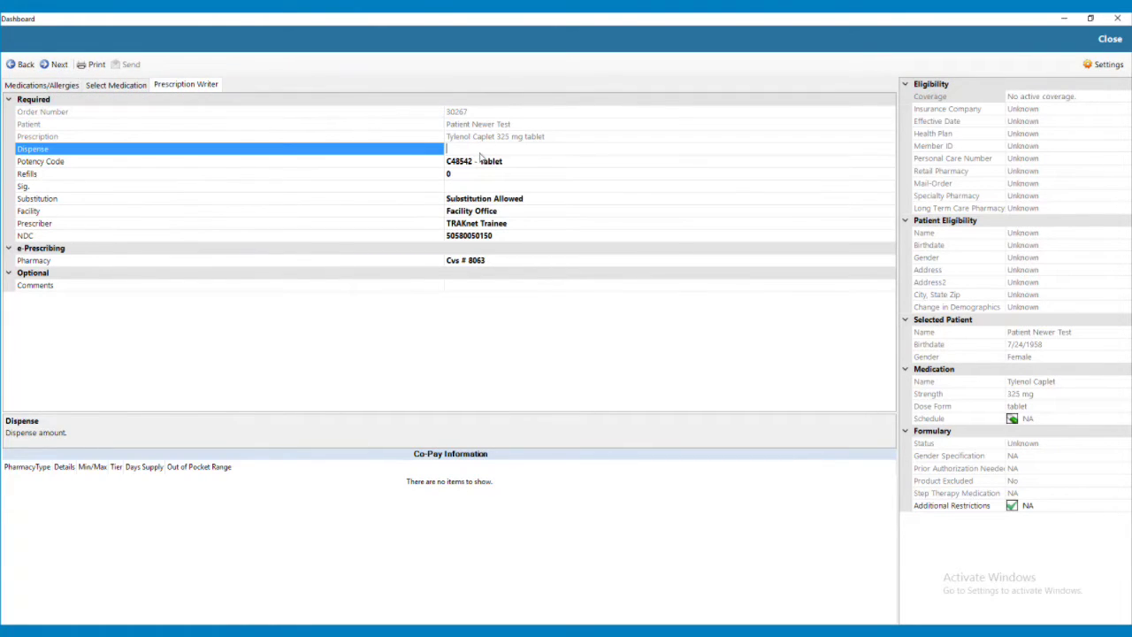
type("30")
left_click(480, 186)
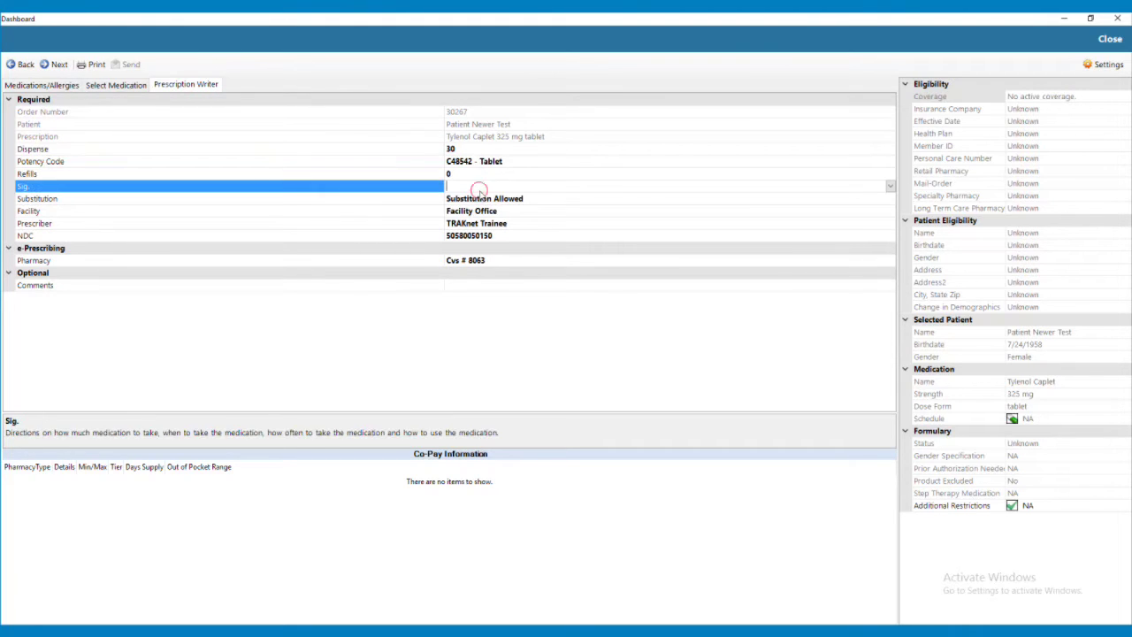
type("Take every 4 hours as needed")
Search SureScripts for pharmacies in southfield, MI, assign Cvs # 8058 to the prescription, and continue to its next stage.
left_click(595, 260)
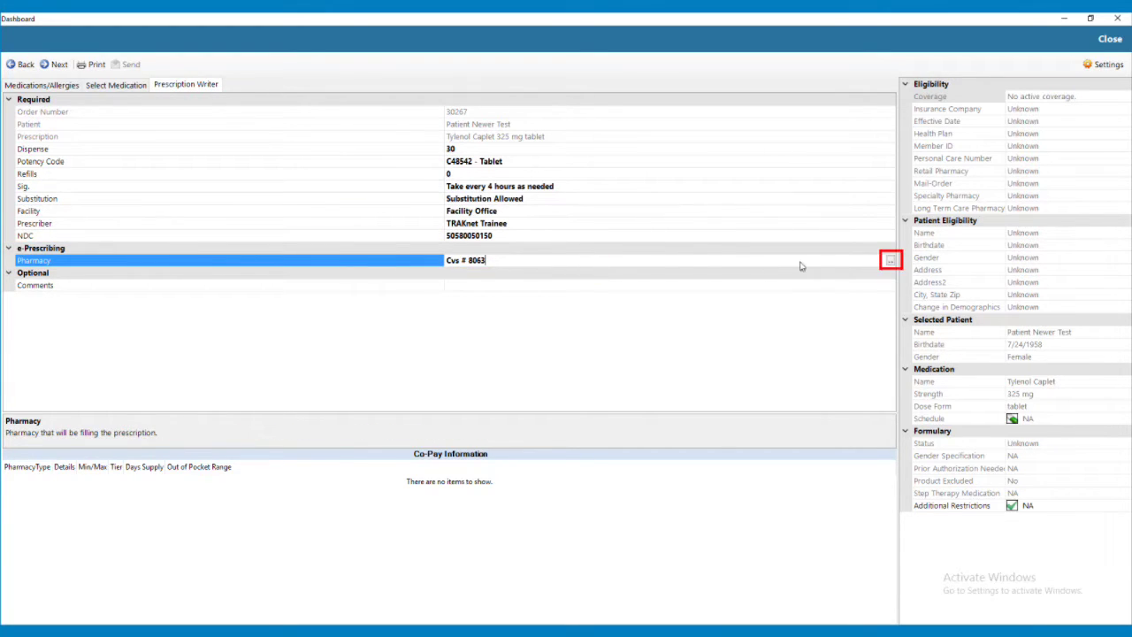
left_click(891, 261)
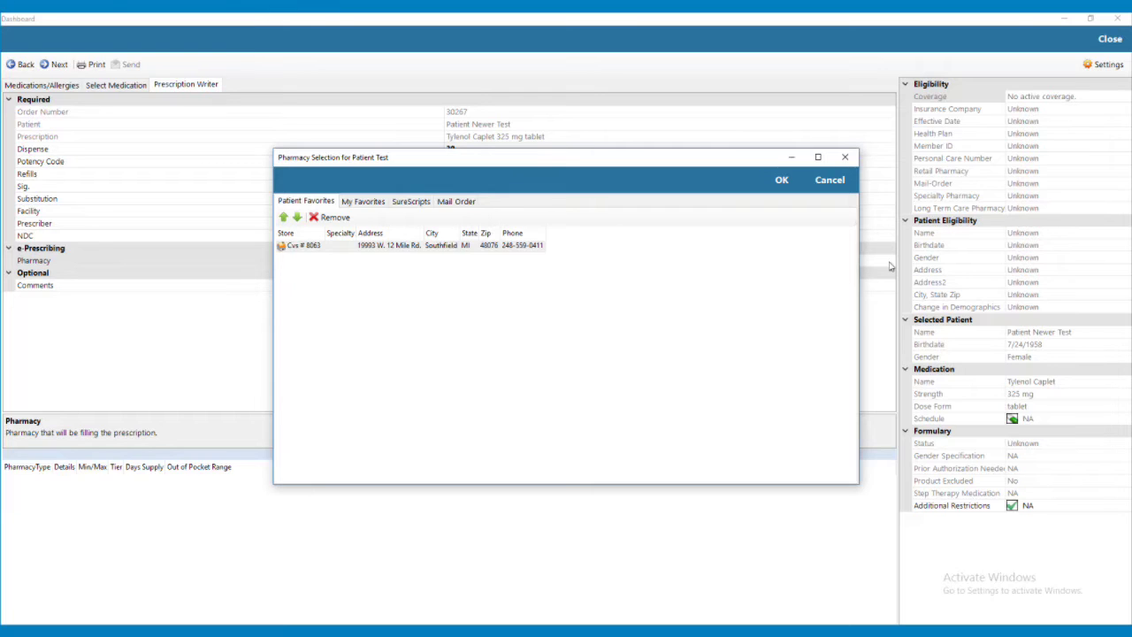
left_click(411, 201)
left_click(540, 219)
type("southfield")
left_click(644, 217)
left_click(635, 449)
left_click(798, 221)
left_click(466, 272)
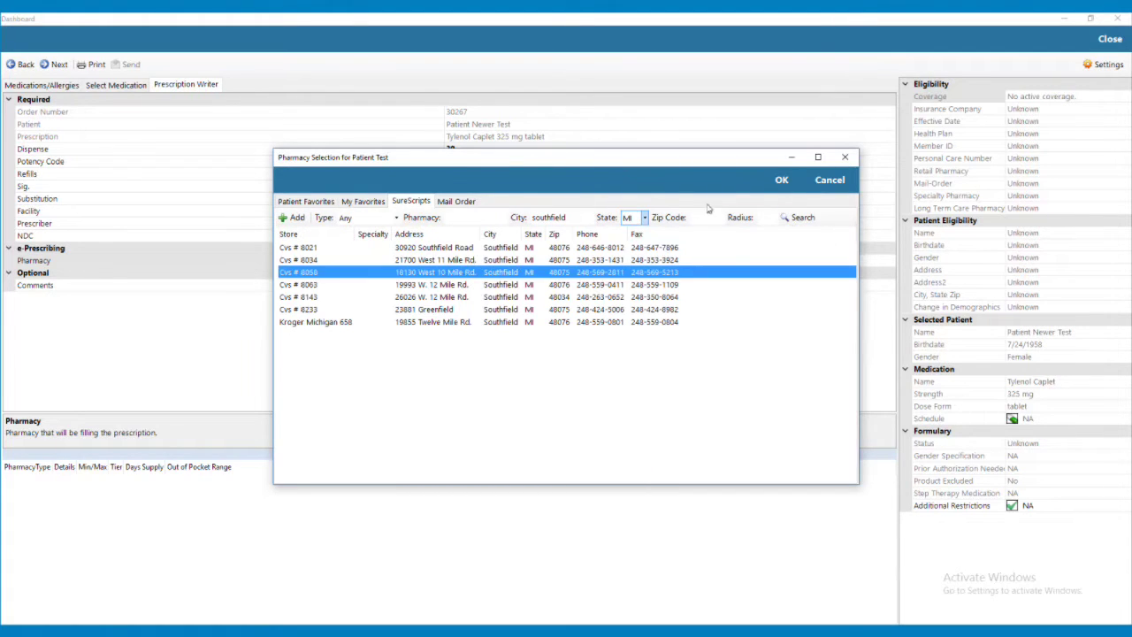
left_click(782, 180)
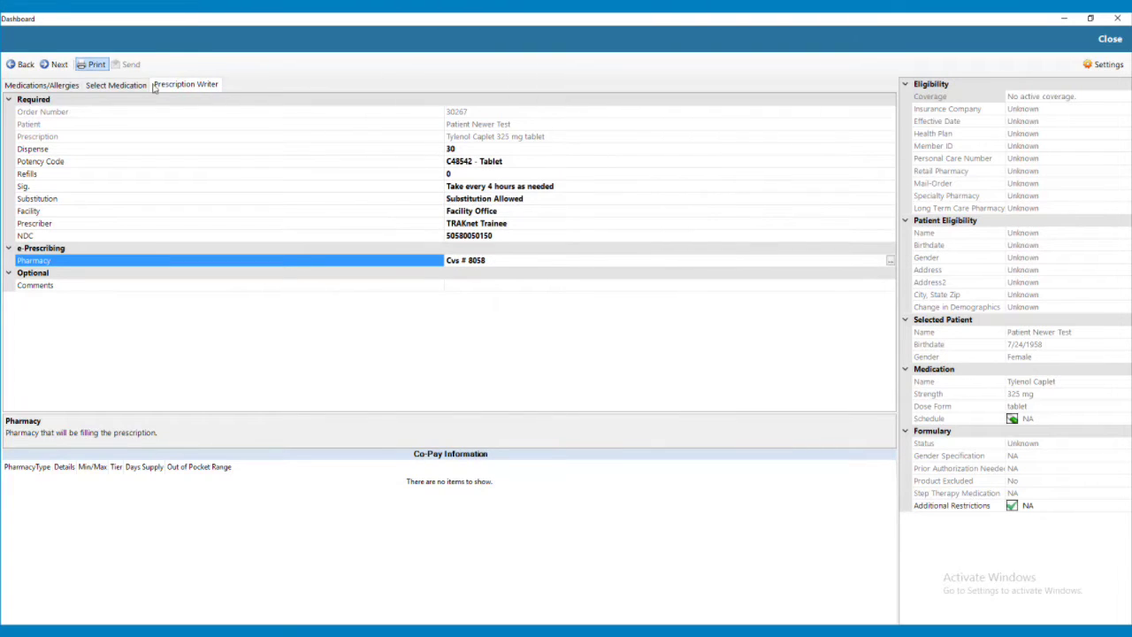
left_click(58, 67)
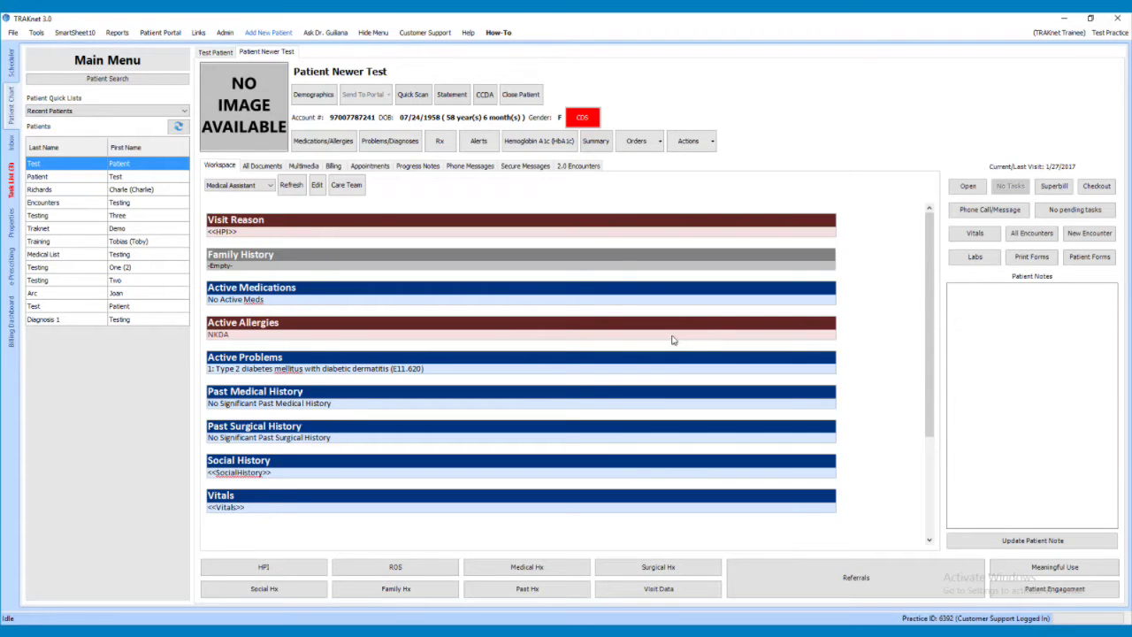
Add a new referral to the patient's chart and assign the preselected MI provider from the lookup as its referring provider.
left_click(712, 144)
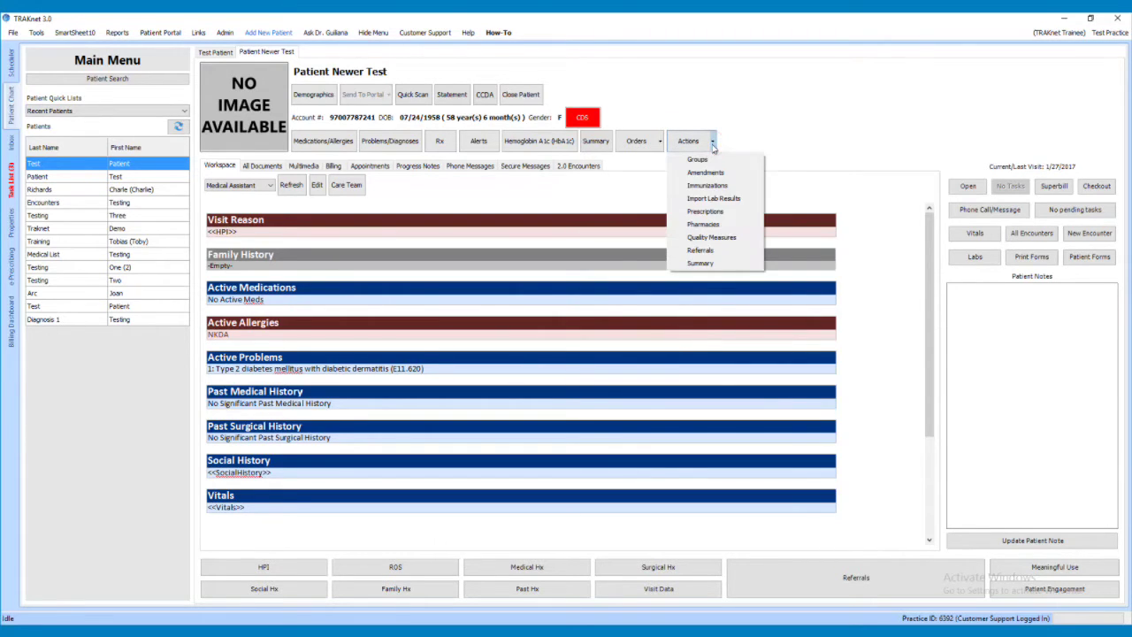
left_click(709, 254)
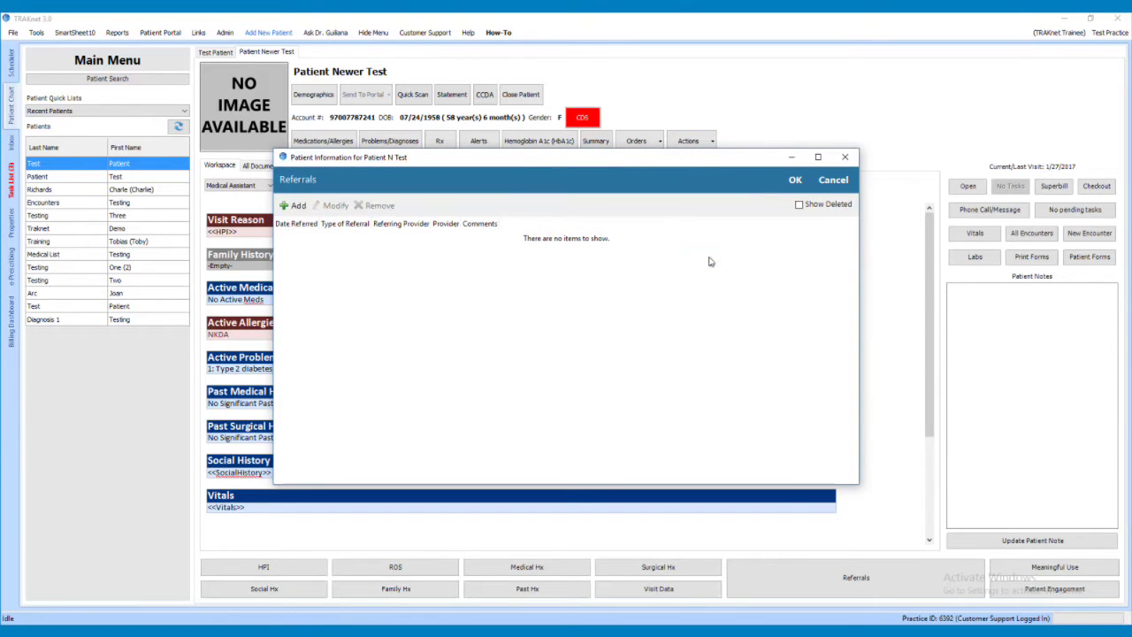
left_click(296, 207)
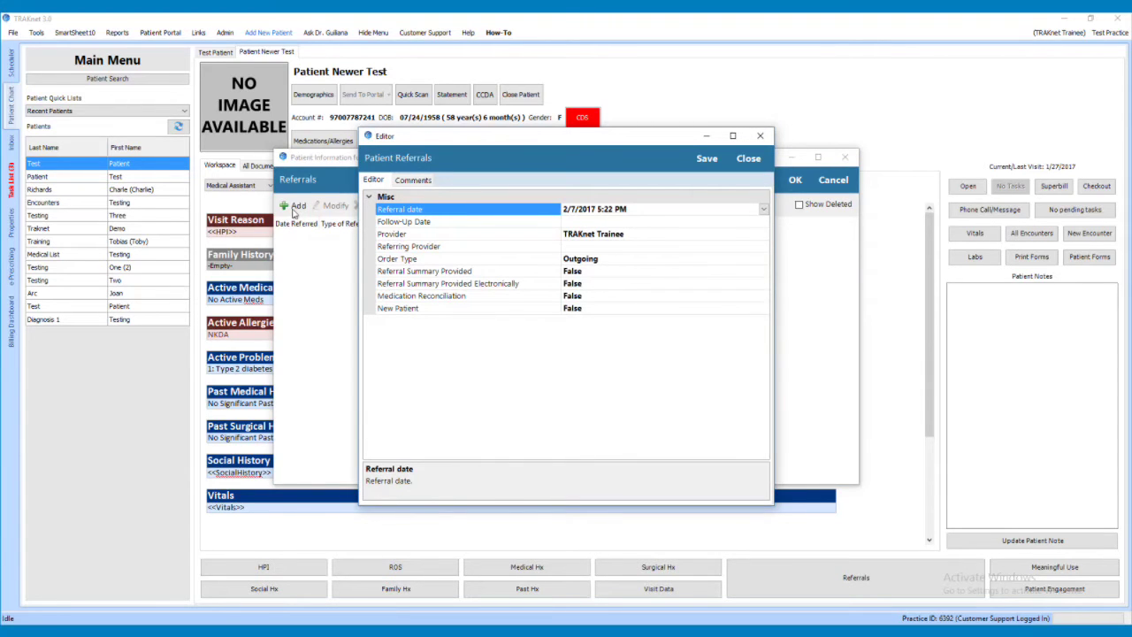
left_click(689, 247)
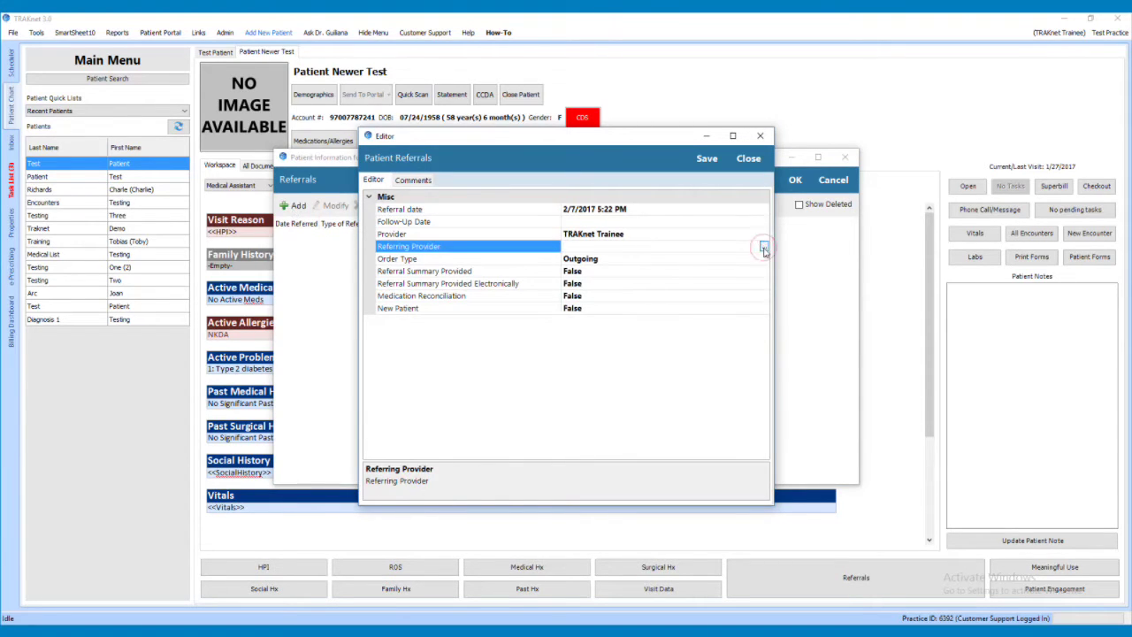
left_click(764, 247)
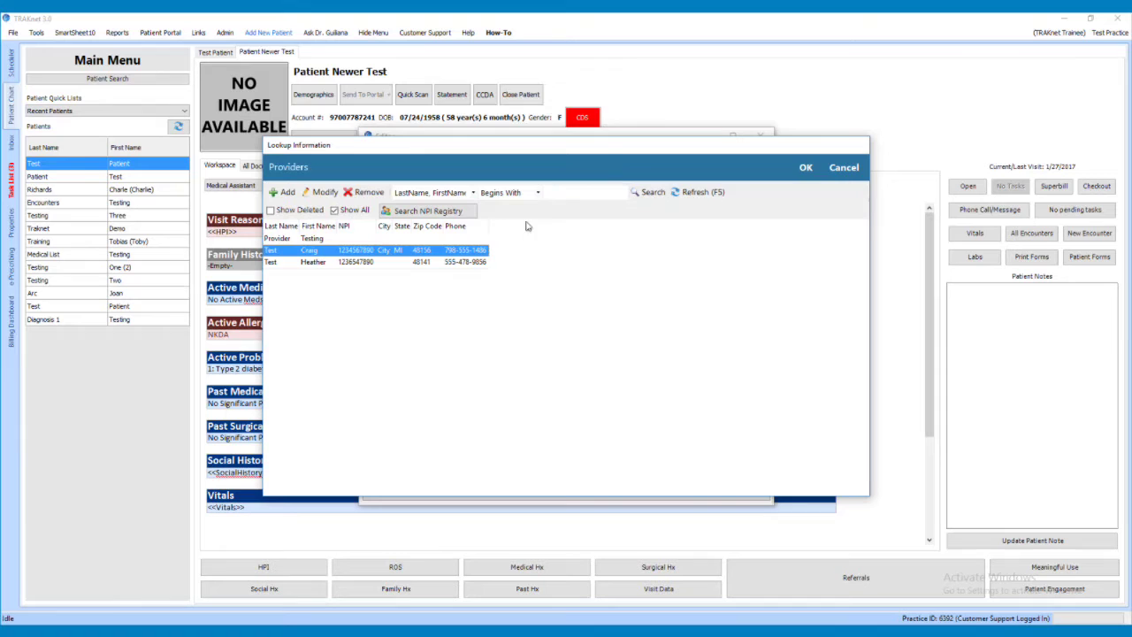
left_click(805, 168)
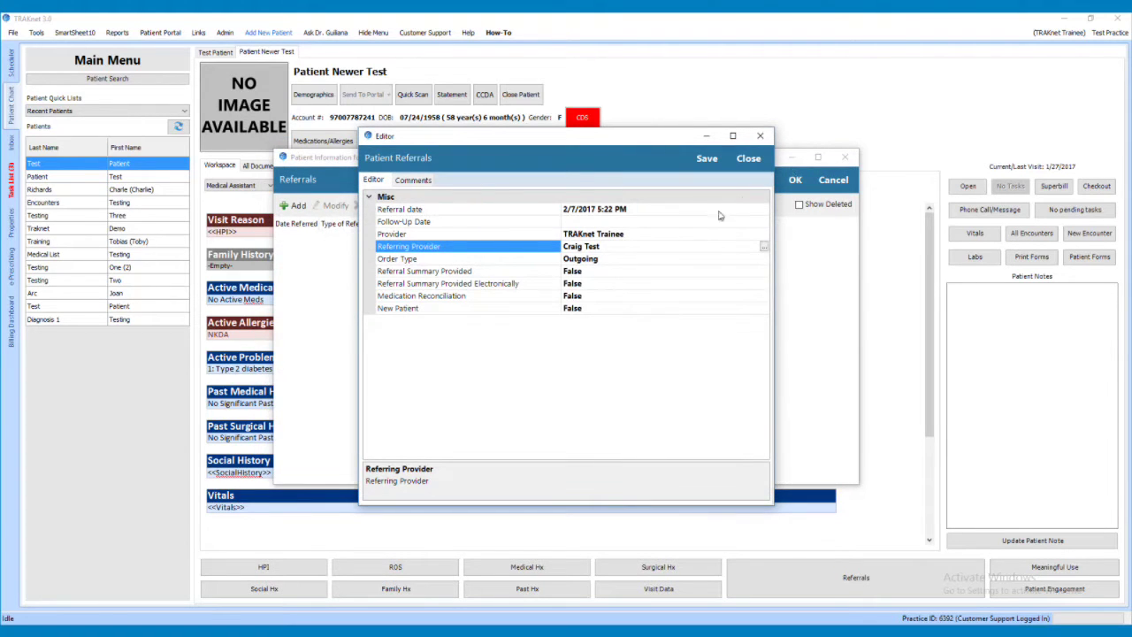
Set Referral Summary Provided and Referral Summary Provided Electronically to True on the outgoing referral, and save it.
left_click(642, 261)
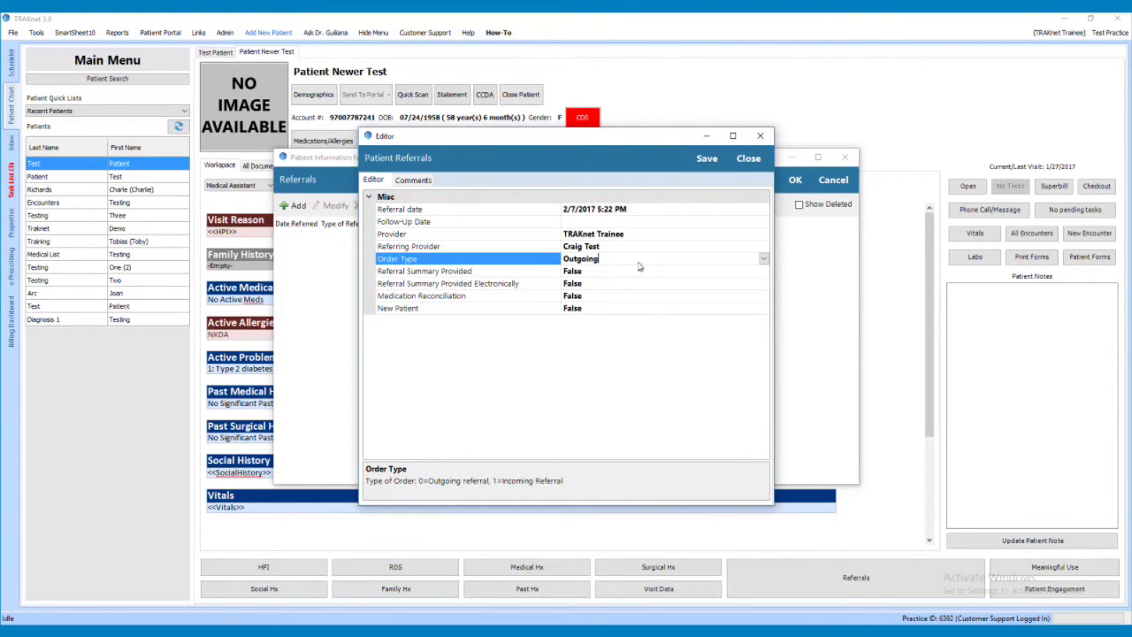
double_click(637, 272)
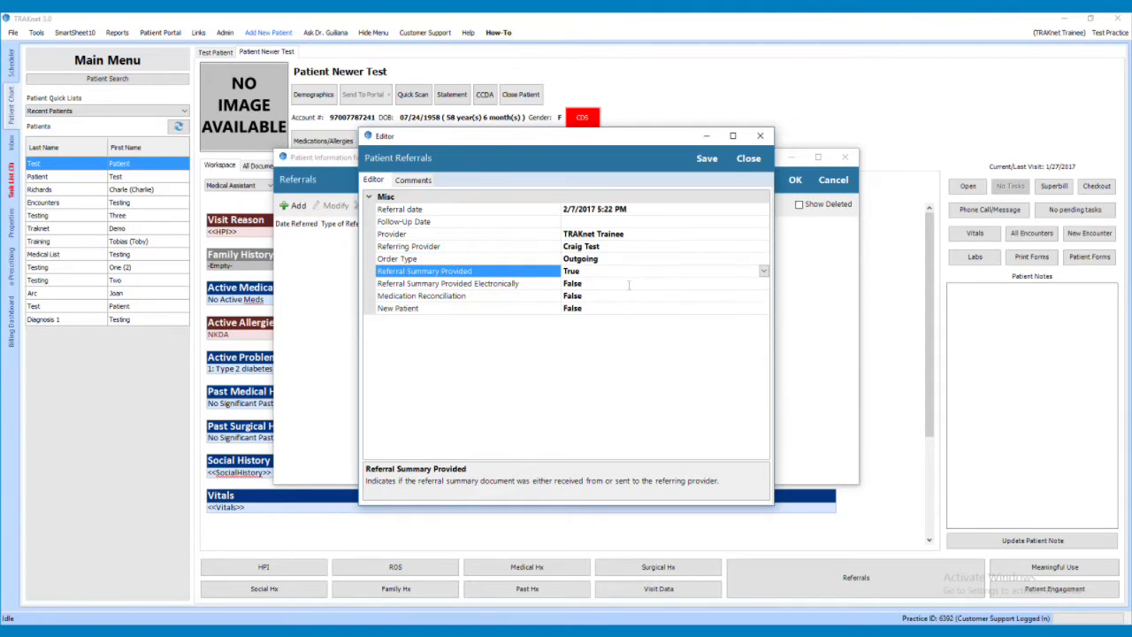
double_click(630, 285)
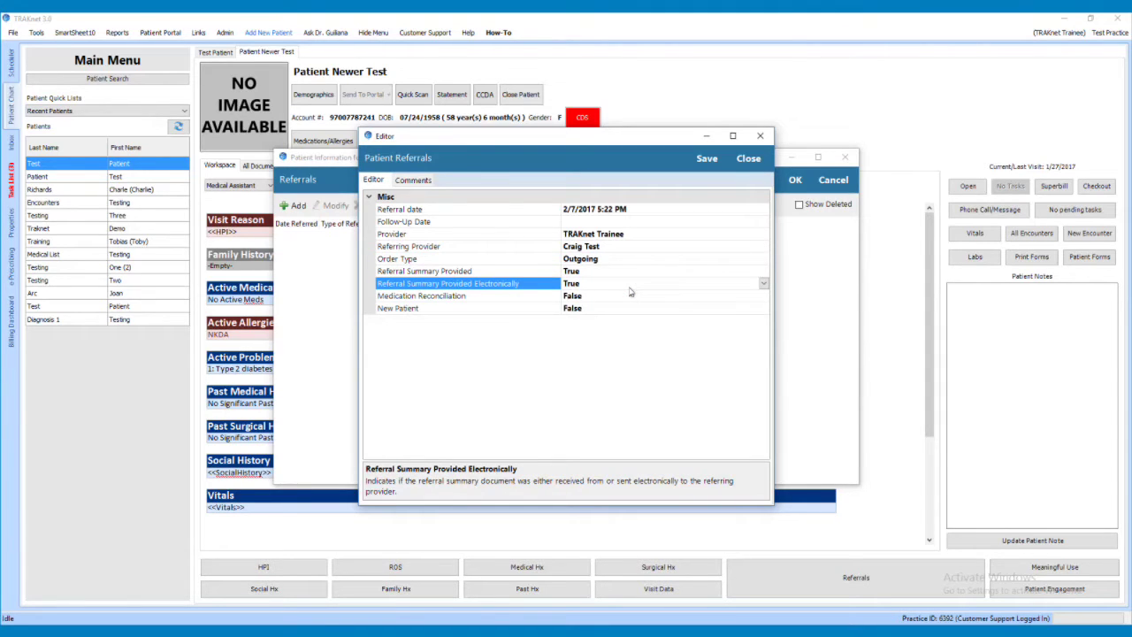
left_click(706, 158)
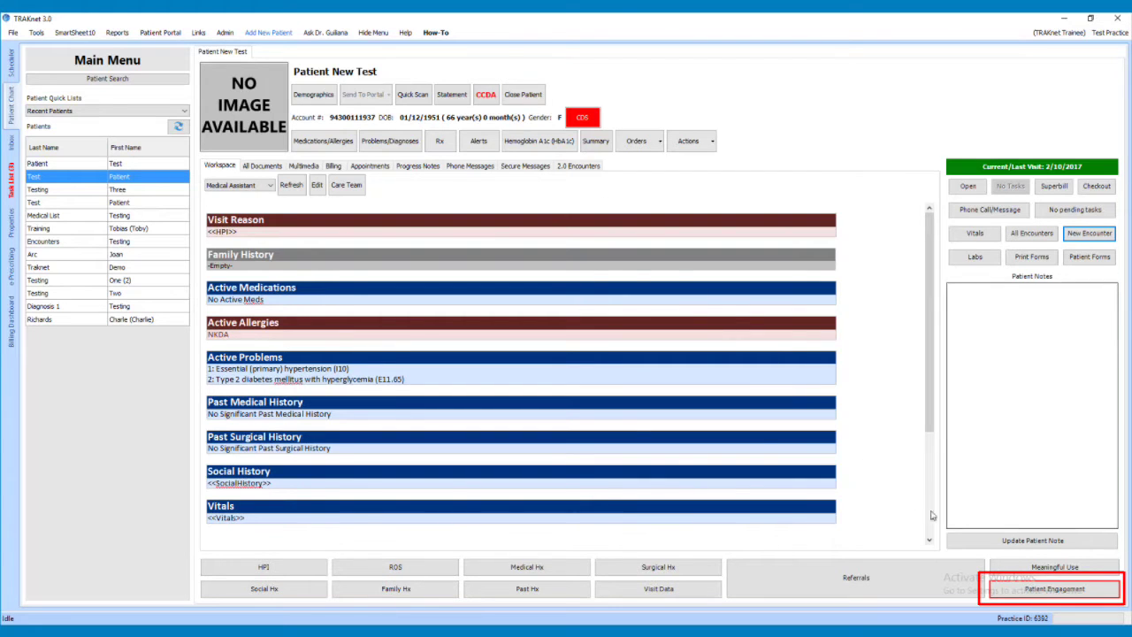
Open the patient's engagement record and load the DefaultPatientSummaryCCDA template for the 2/10/2017 visit's patient summary.
left_click(999, 579)
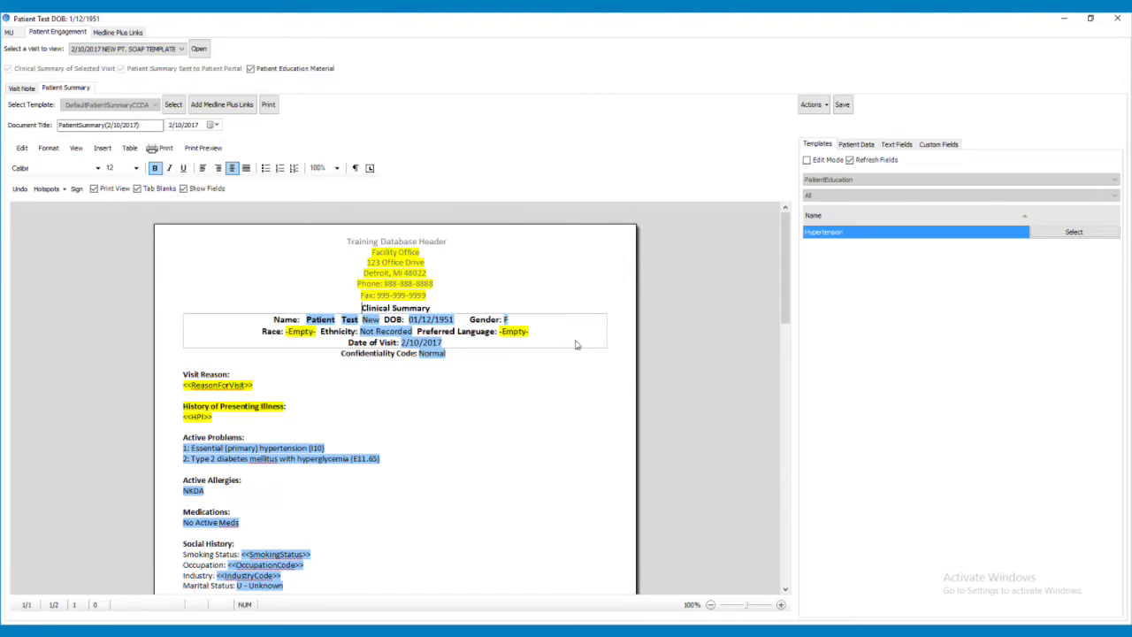
left_click(154, 105)
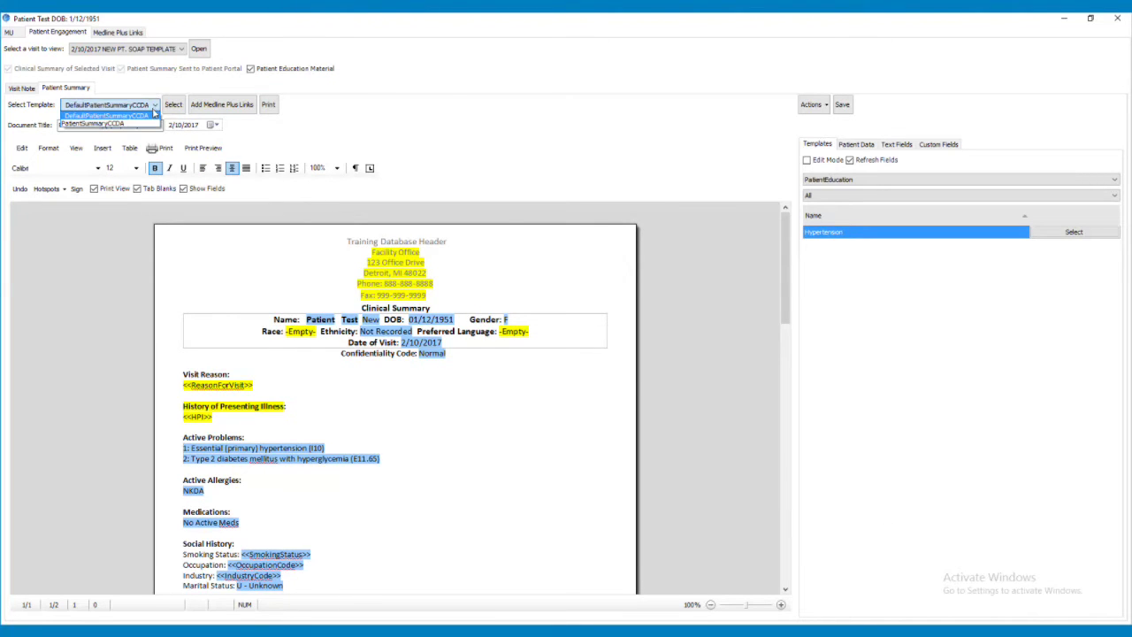
left_click(152, 116)
left_click(174, 104)
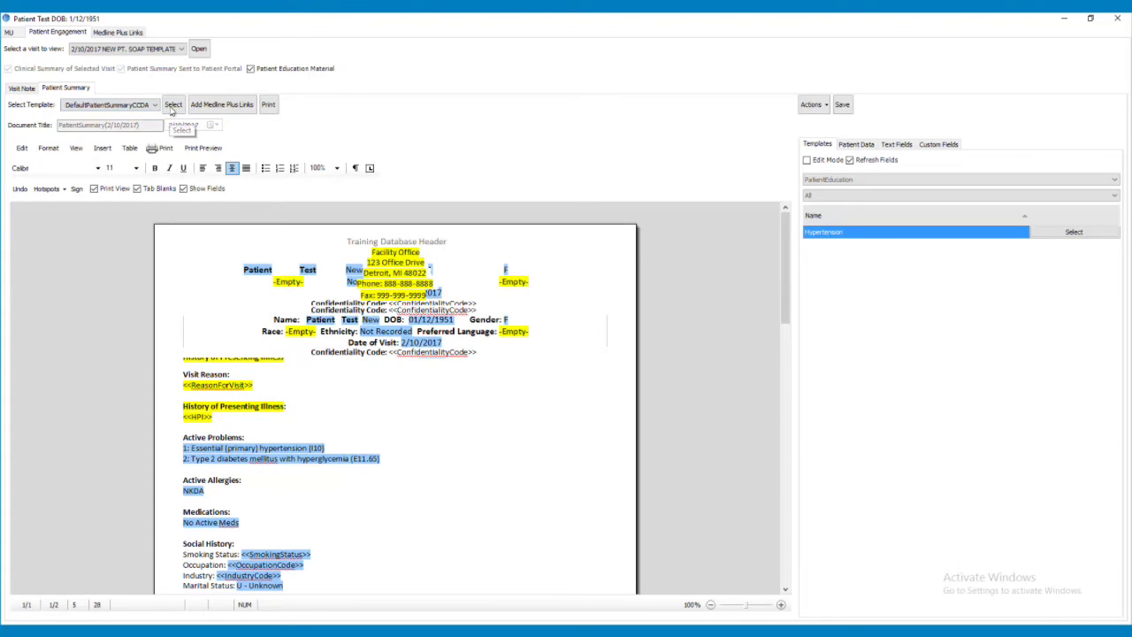
left_click(260, 385)
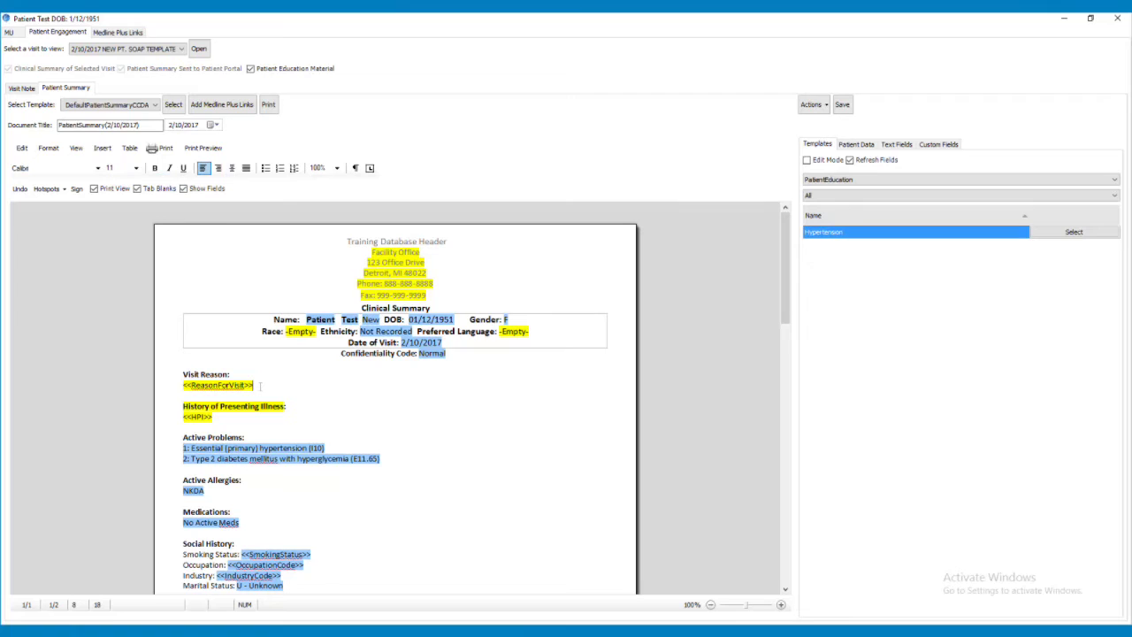
Send the patient summary with its education links to the patient portal and close the patient engagement window.
scroll(339, 391, "down", 20)
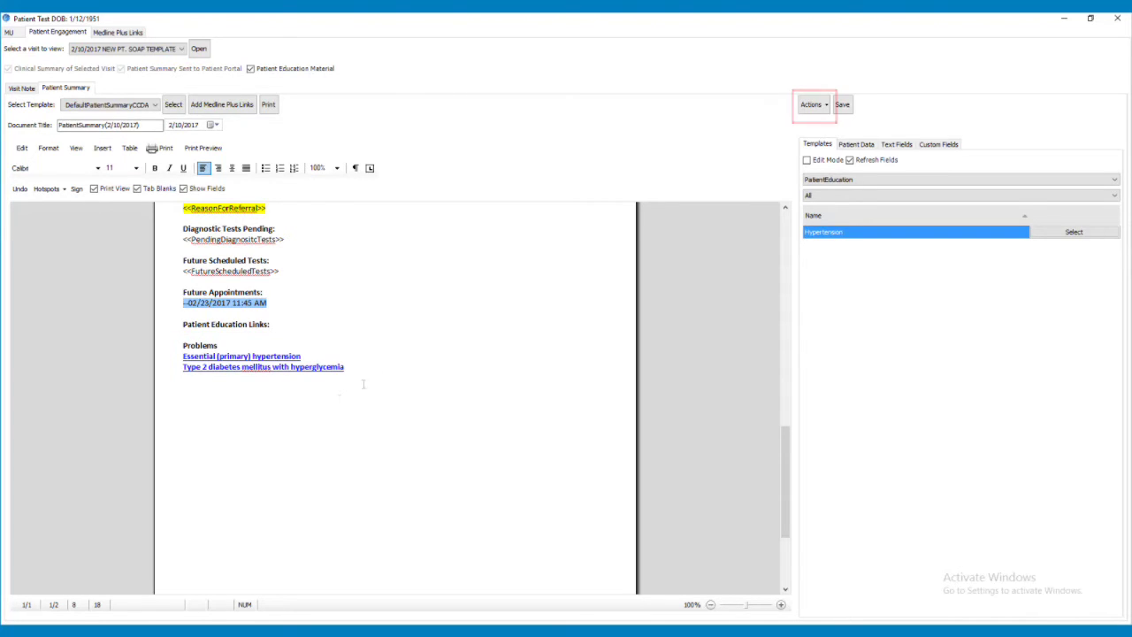
left_click(815, 107)
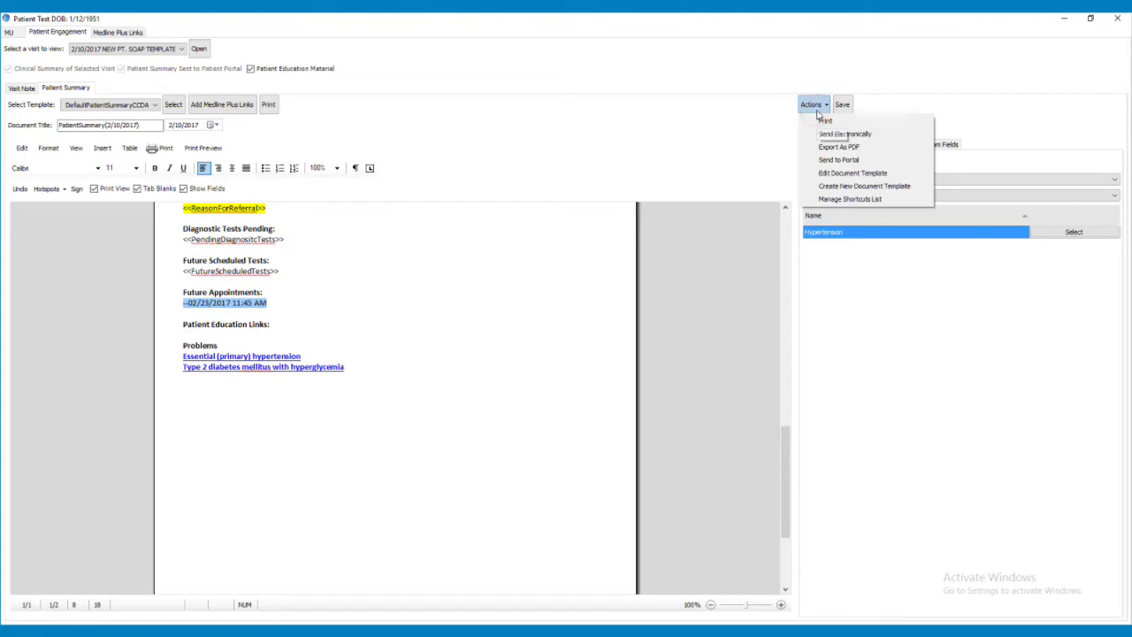
left_click(822, 159)
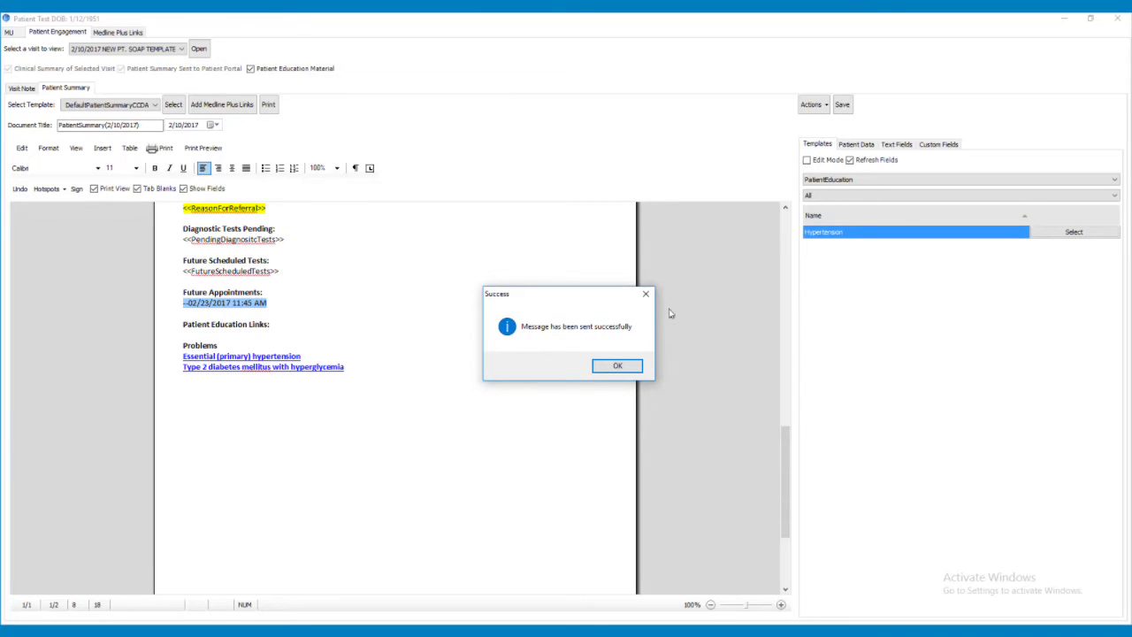
left_click(618, 365)
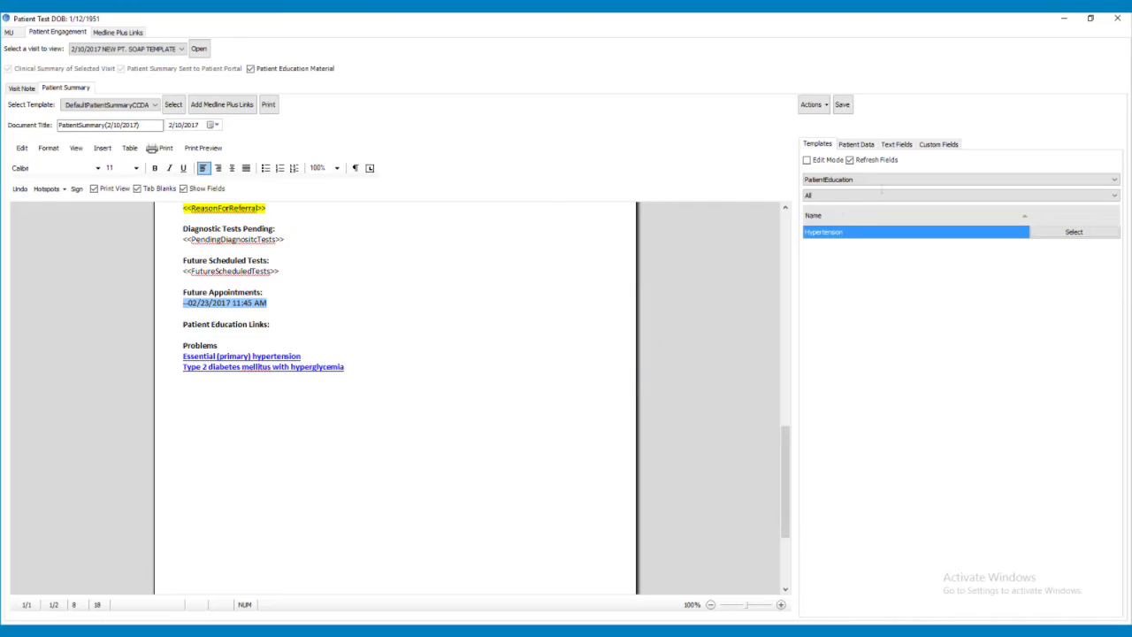
left_click(1117, 18)
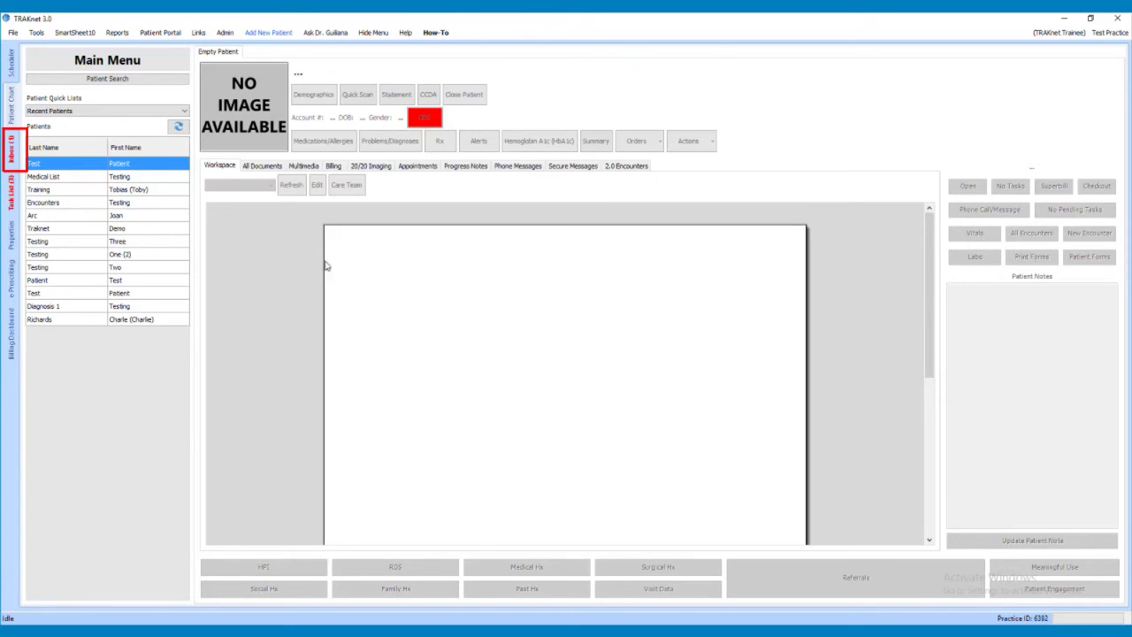
Select the topmost "Re: You have received a new secure message" reply in the inbox and start importing it to a patient chart.
left_click(13, 148)
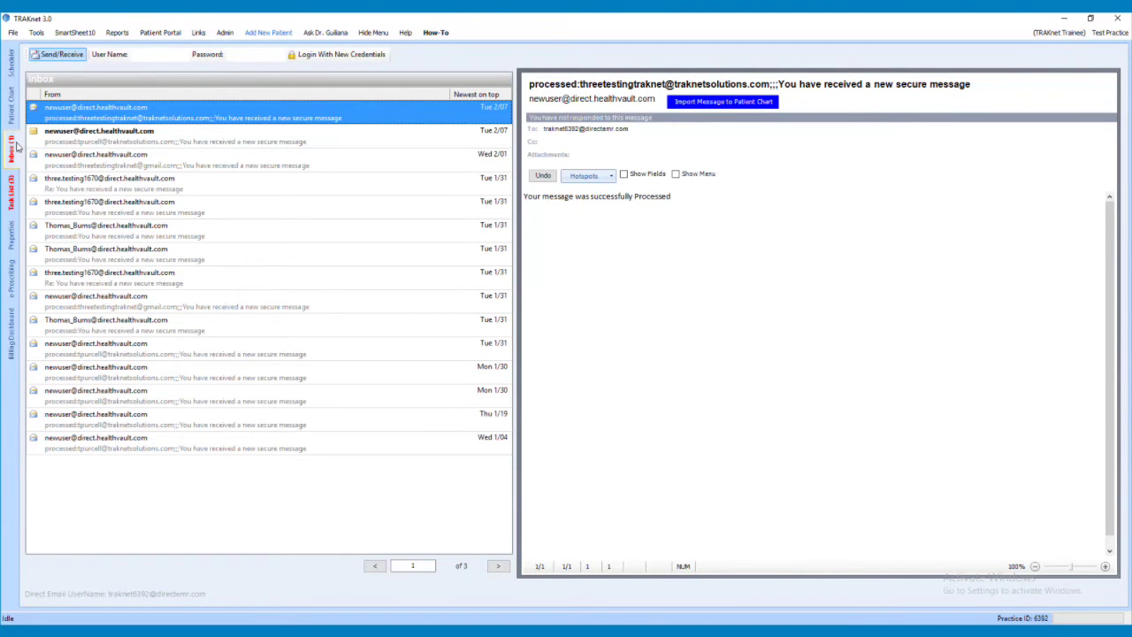
left_click(75, 182)
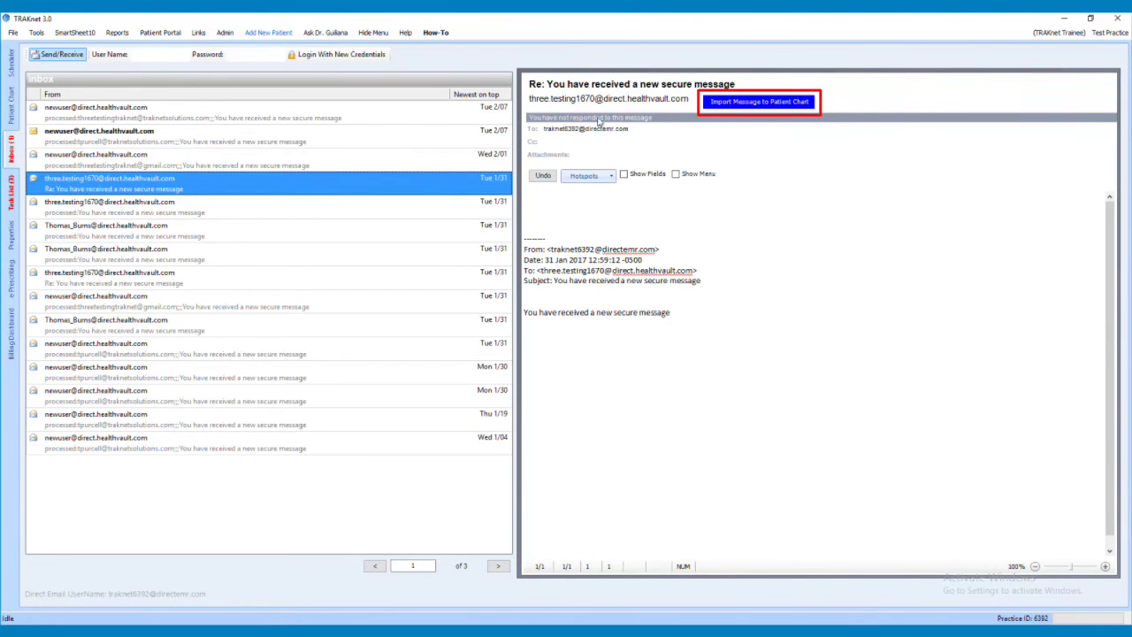
left_click(733, 102)
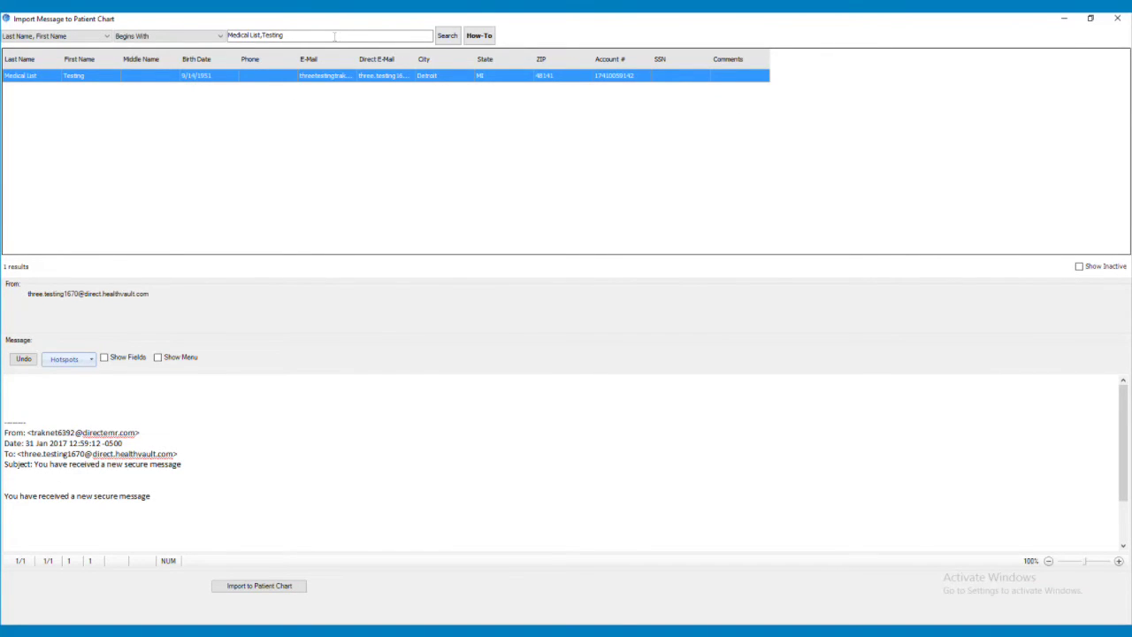
Search for the patient by last name, import the message into the second matching patient's chart, and agree to relink it to that patient.
left_click_drag(333, 36, 168, 32)
type("testing")
left_click(447, 35)
left_click(376, 90)
left_click(274, 586)
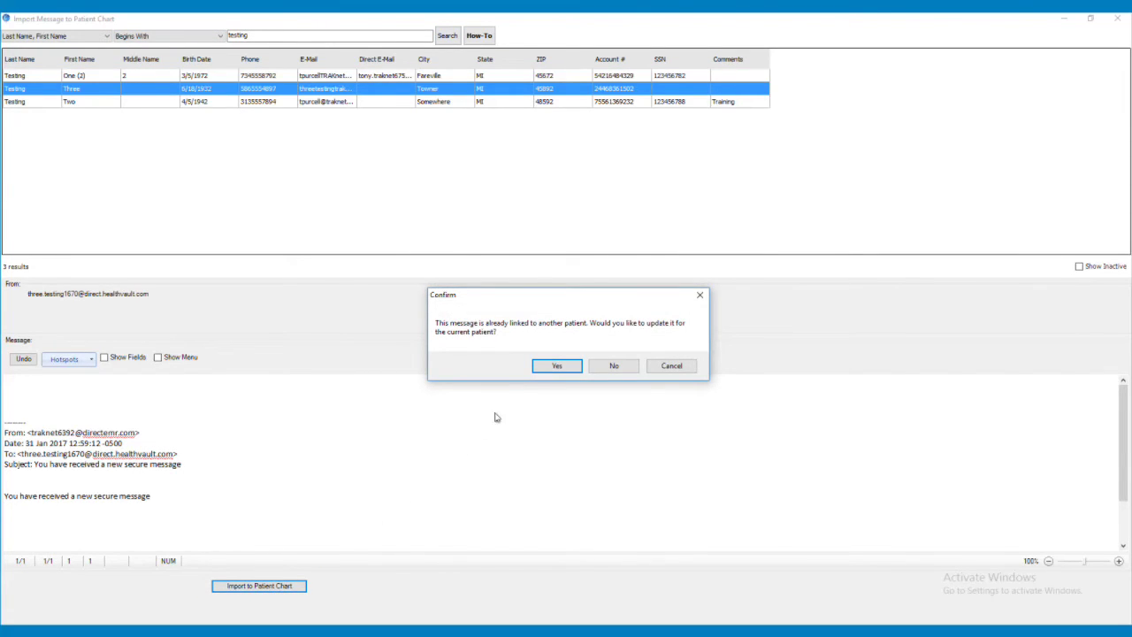
left_click(555, 367)
left_click(586, 361)
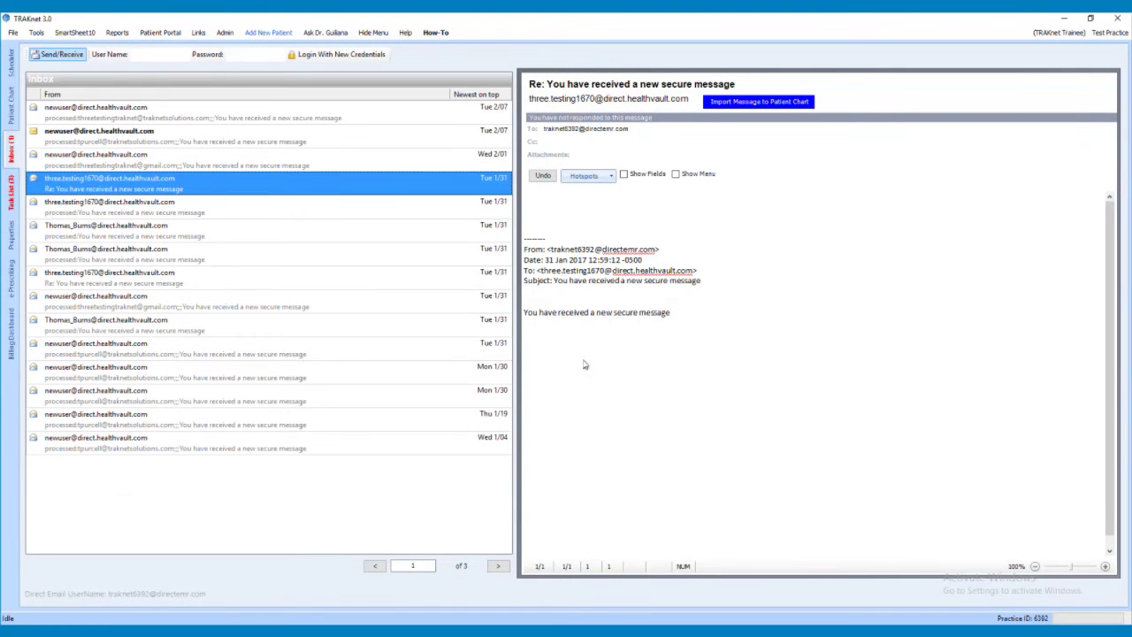
Add a new referral to the patient's chart and assign the last provider in the full provider lookup as its referring provider.
left_click(12, 106)
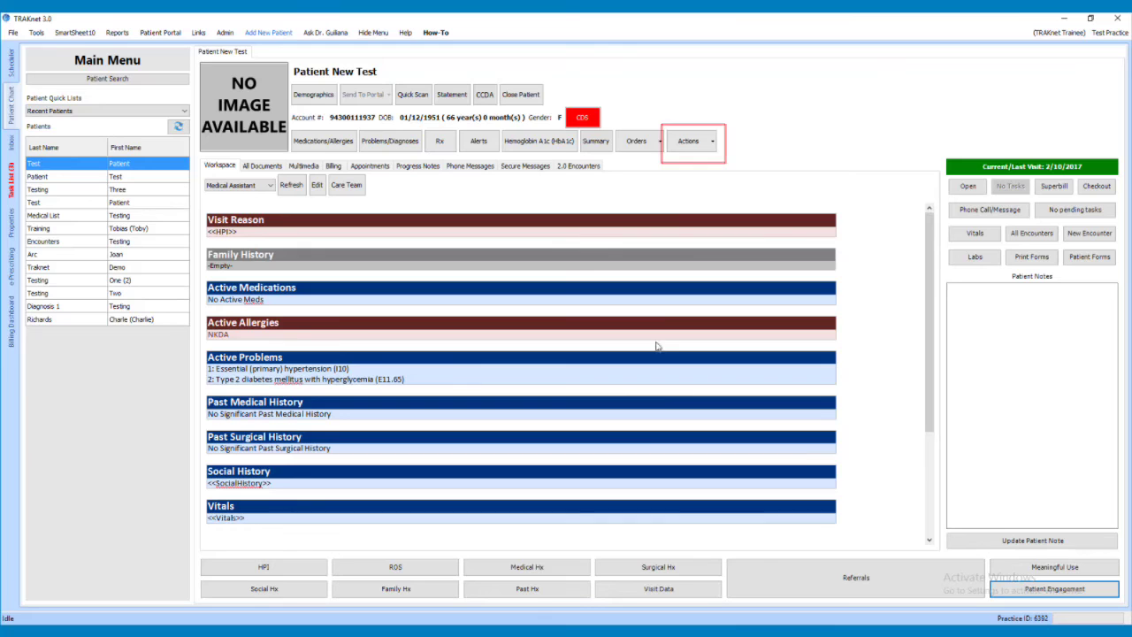
left_click(688, 141)
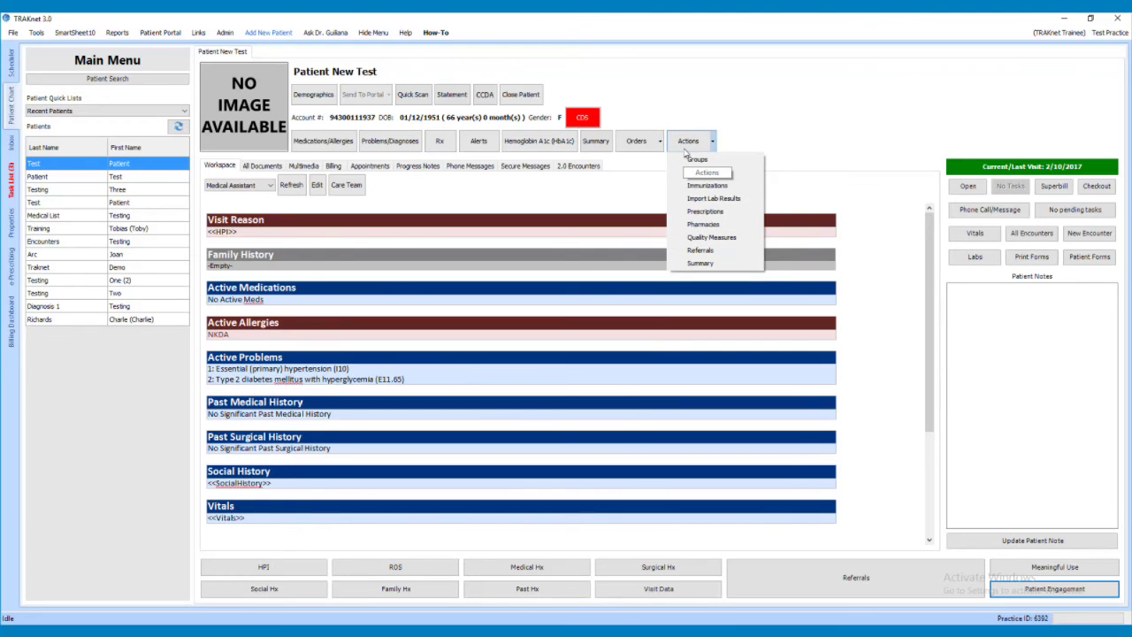
left_click(699, 250)
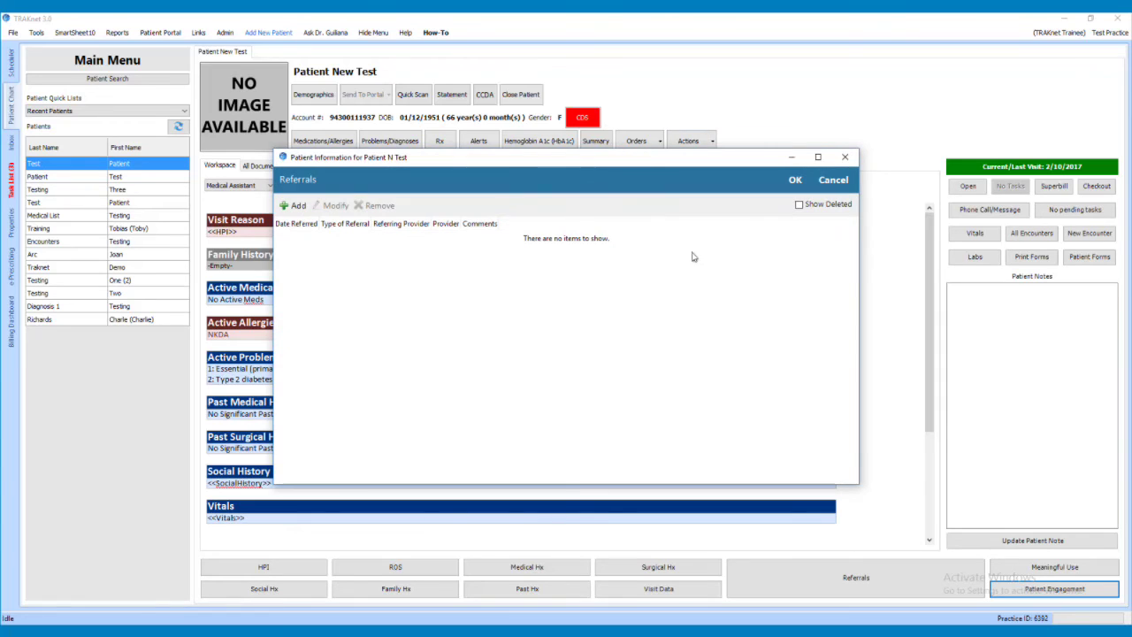
left_click(298, 206)
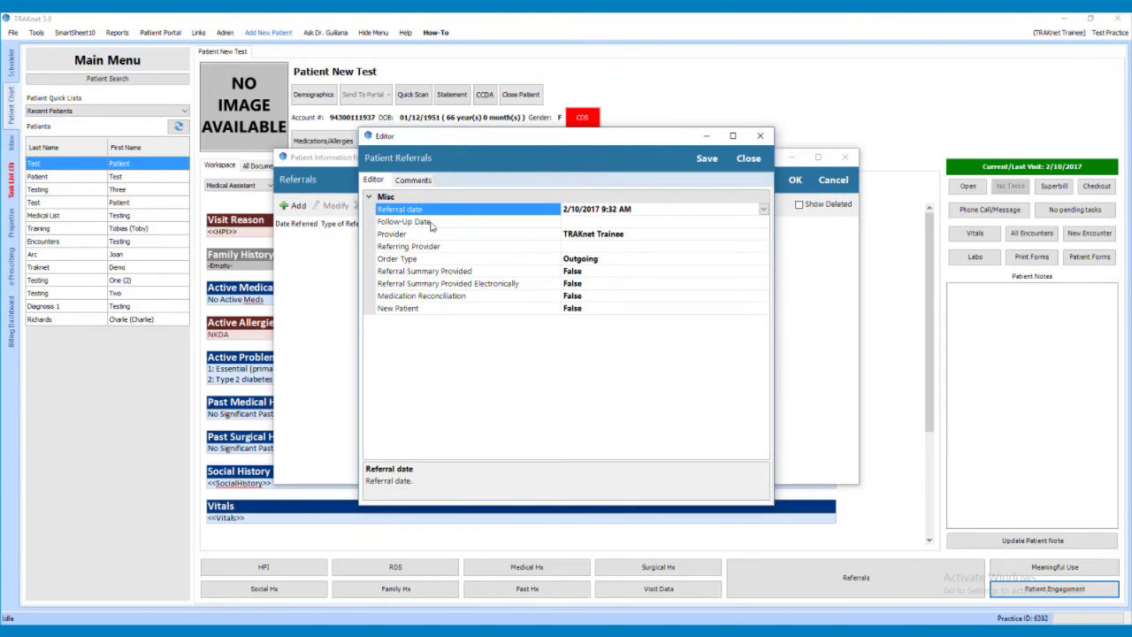
left_click(652, 248)
left_click(759, 247)
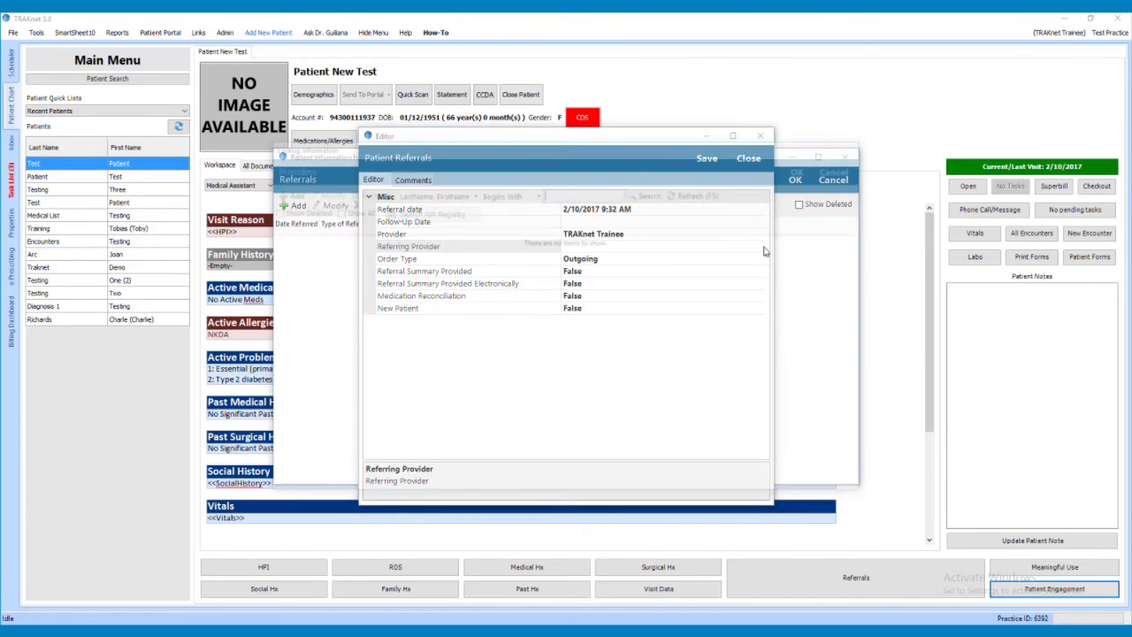
left_click(334, 209)
left_click(650, 192)
left_click(447, 263)
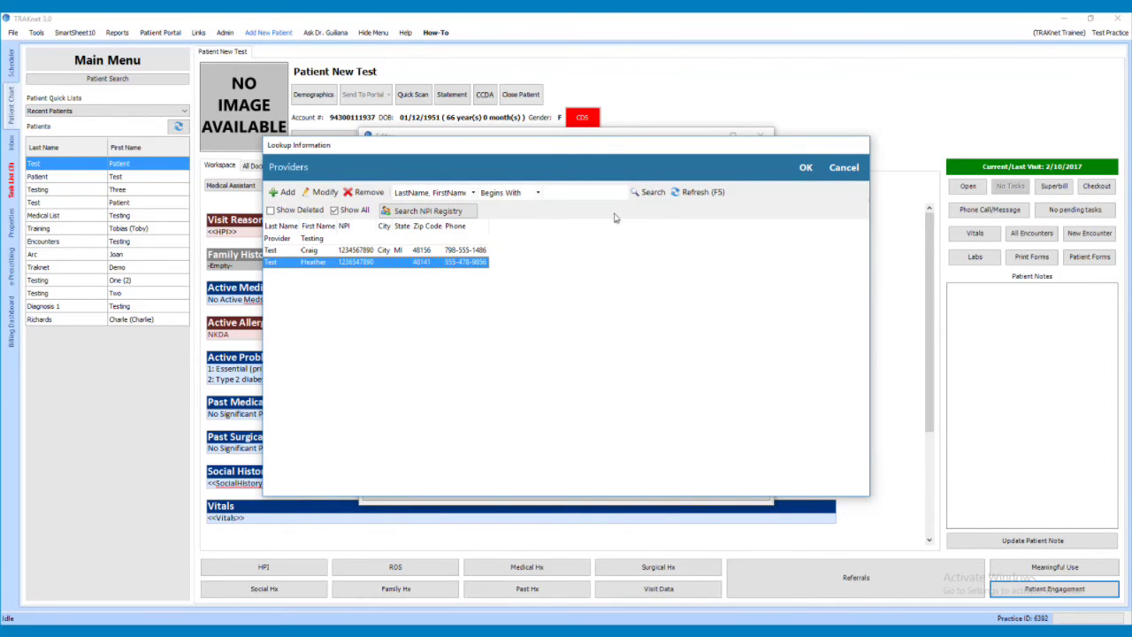
left_click(805, 167)
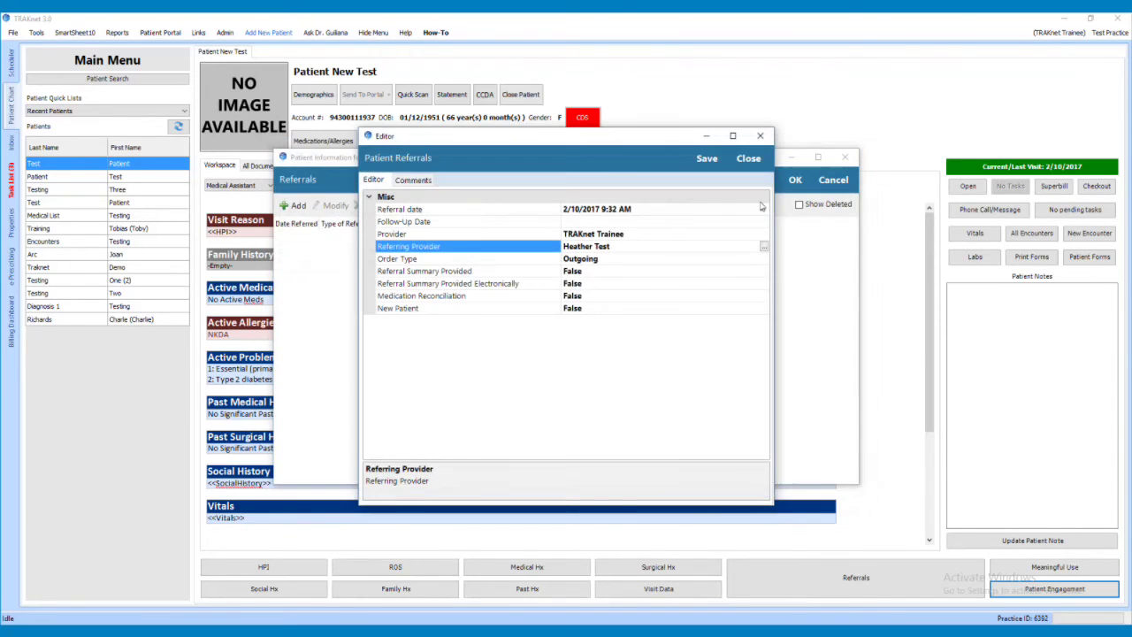
Set the referral's order type to Incoming and both Medication Reconciliation and New Patient to True, and save the referral.
left_click(697, 259)
left_click(763, 258)
left_click(731, 280)
left_click(725, 296)
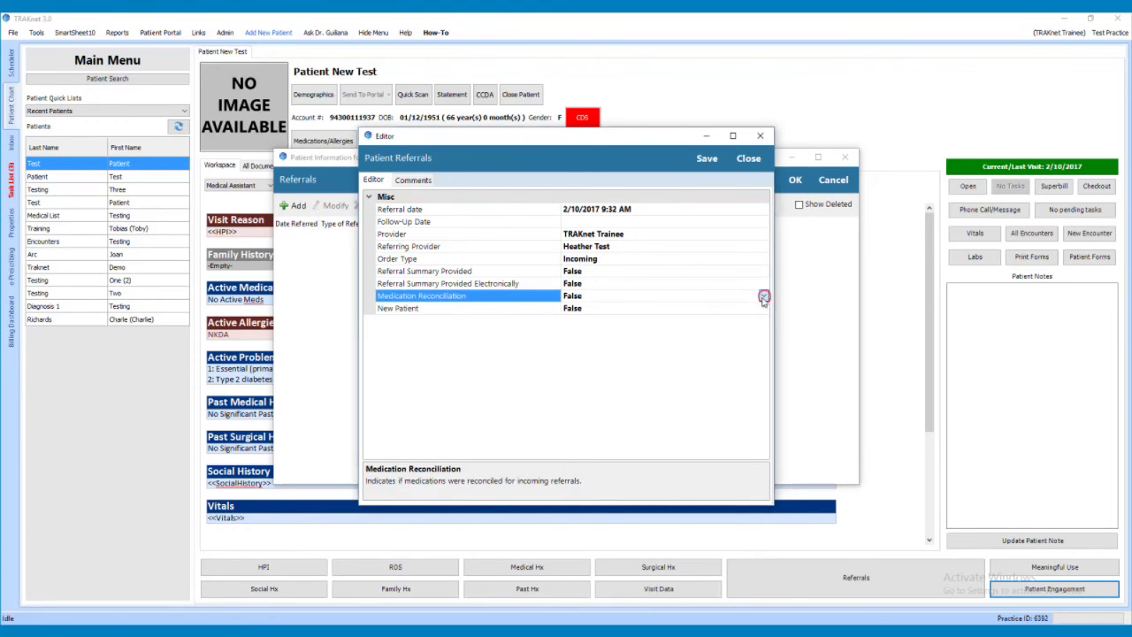
left_click(764, 296)
left_click(734, 309)
left_click(742, 309)
left_click(763, 308)
left_click(725, 321)
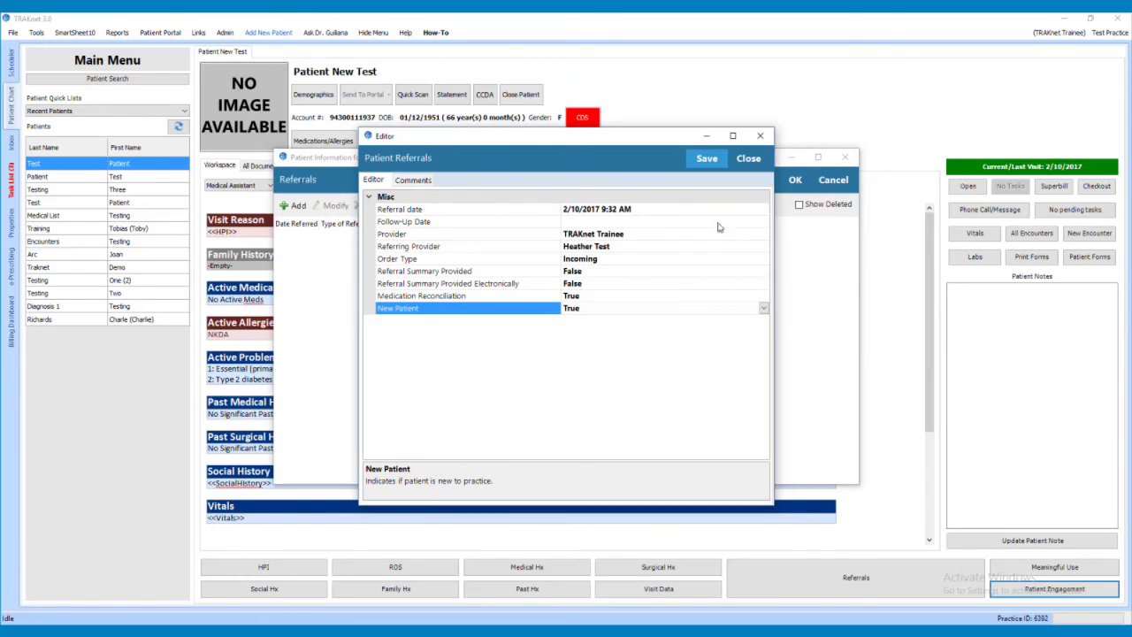
left_click(713, 163)
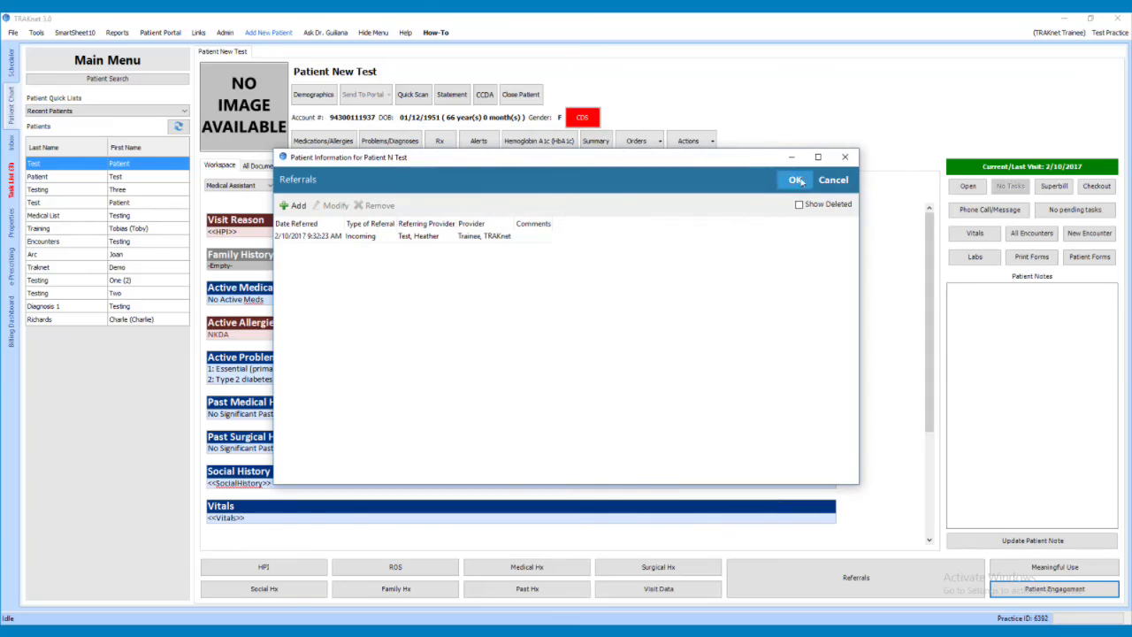
left_click(795, 179)
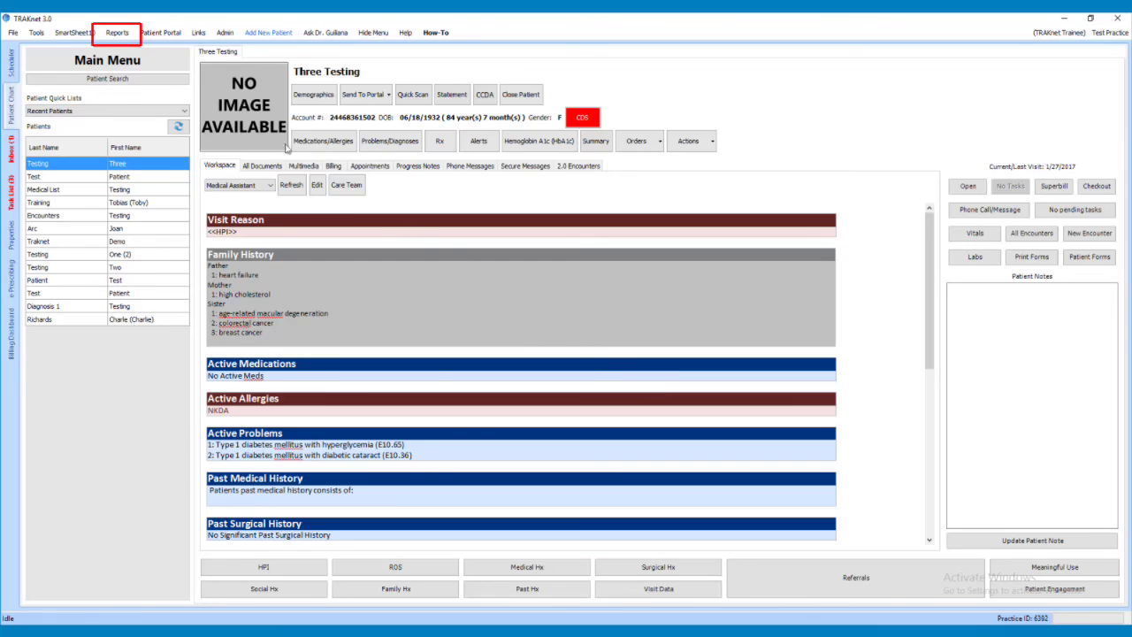
Open the Specialty Registry report and search for encounters from 1/1/2017 to 2/9/2017 with ICD-10 code I10.
left_click(118, 33)
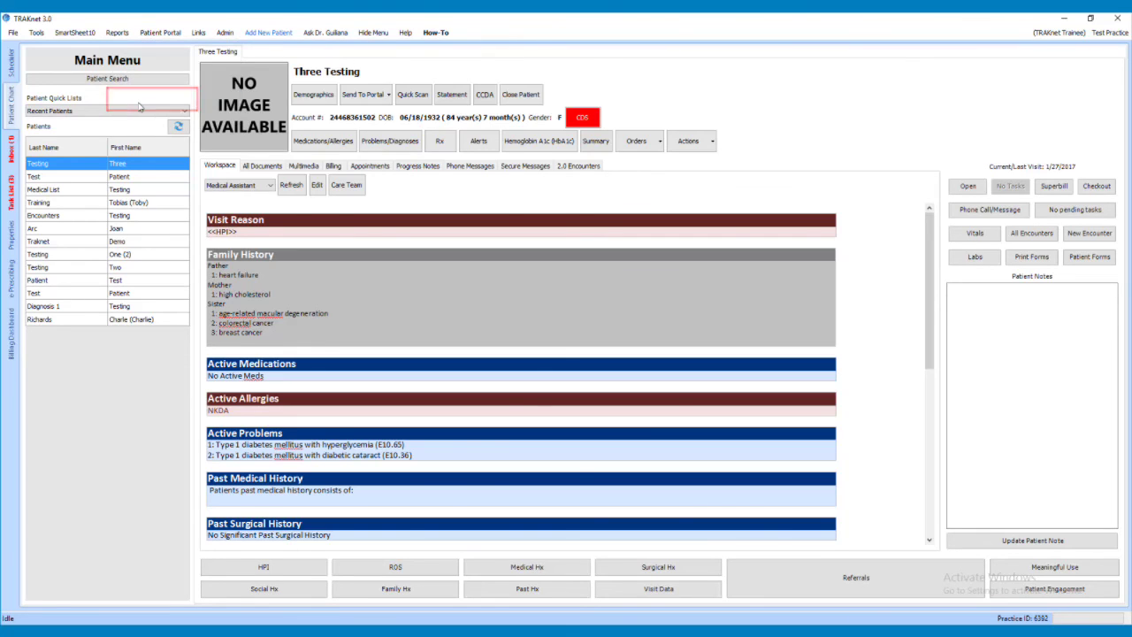
left_click(139, 98)
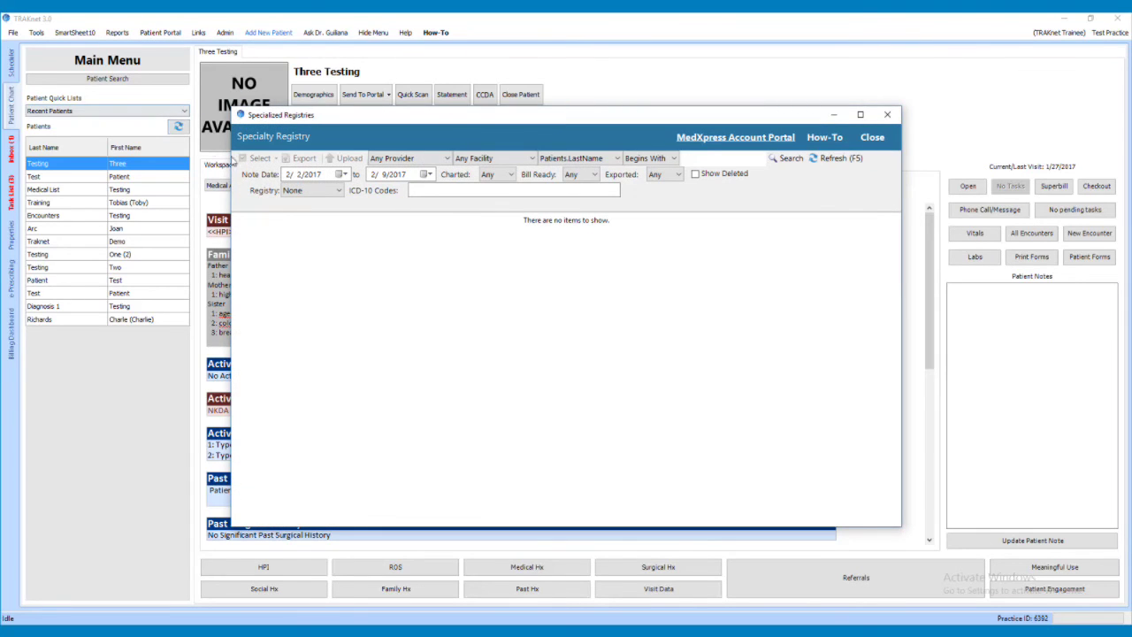
left_click(340, 174)
left_click(287, 191)
left_click(292, 223)
left_click(440, 191)
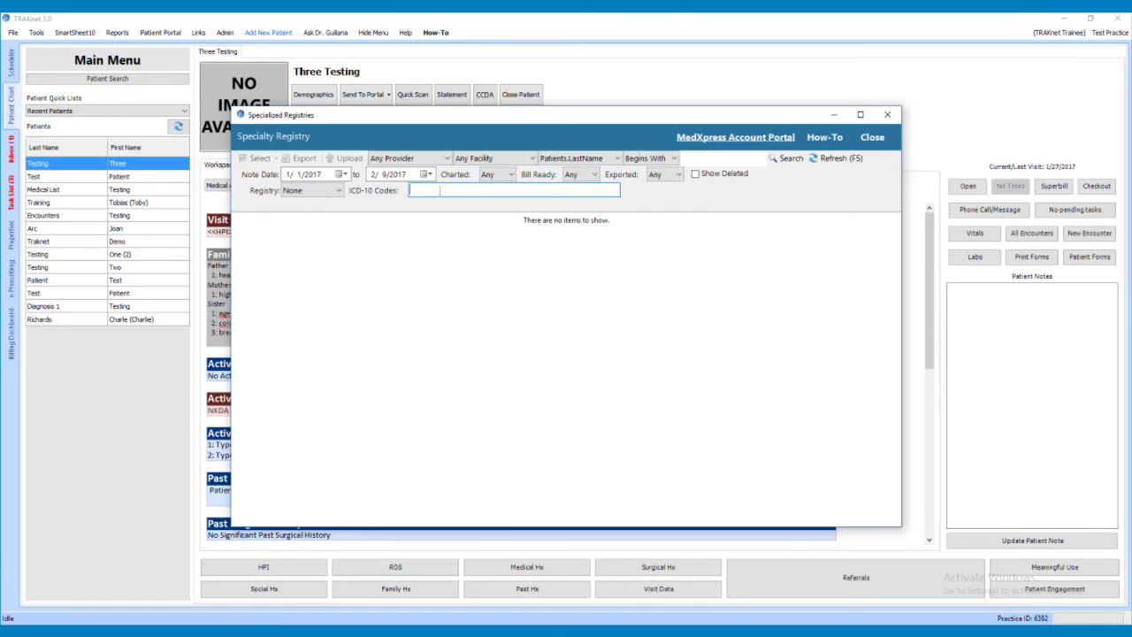
type("I10")
left_click(782, 159)
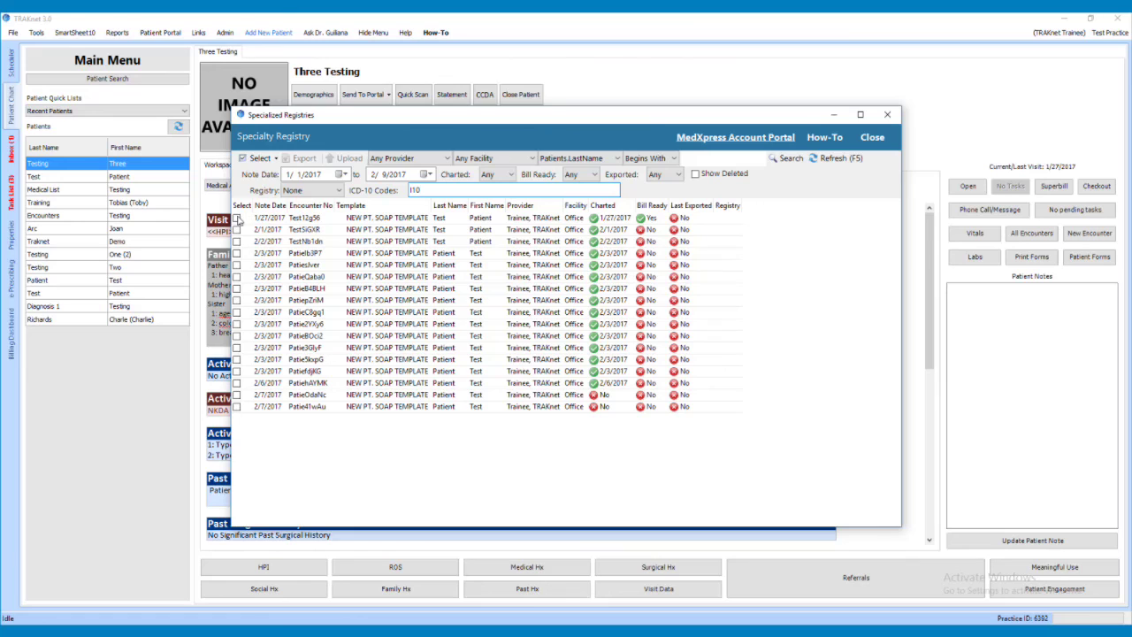
Select all listed encounters and export their CCDAs to the Desktop, declining to open the export folder.
left_click(264, 163)
left_click(263, 174)
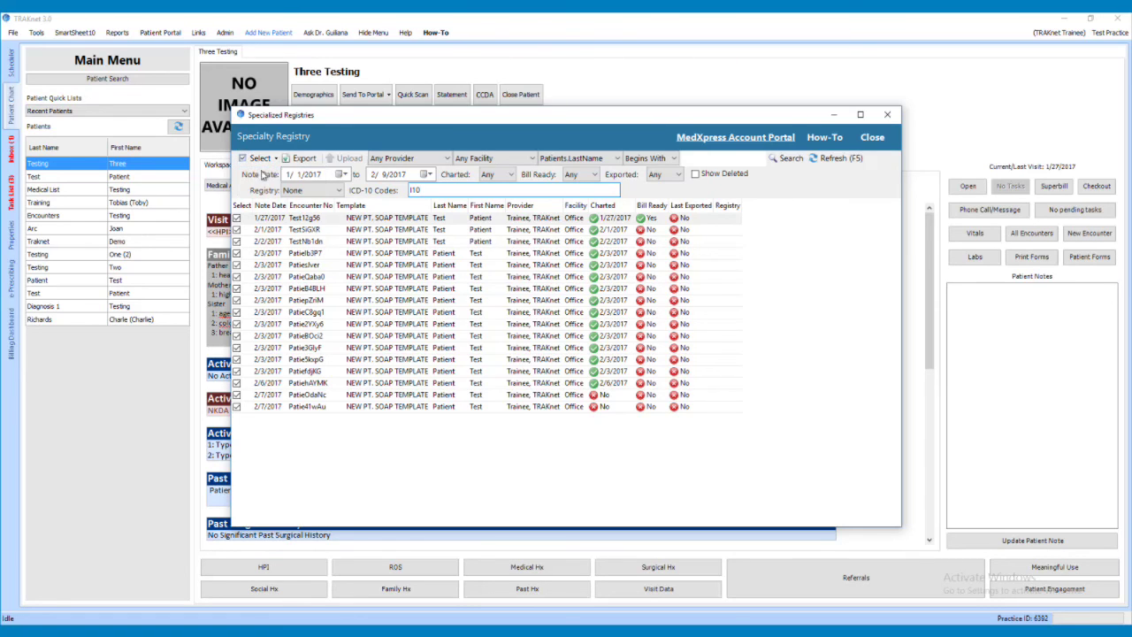
left_click(305, 158)
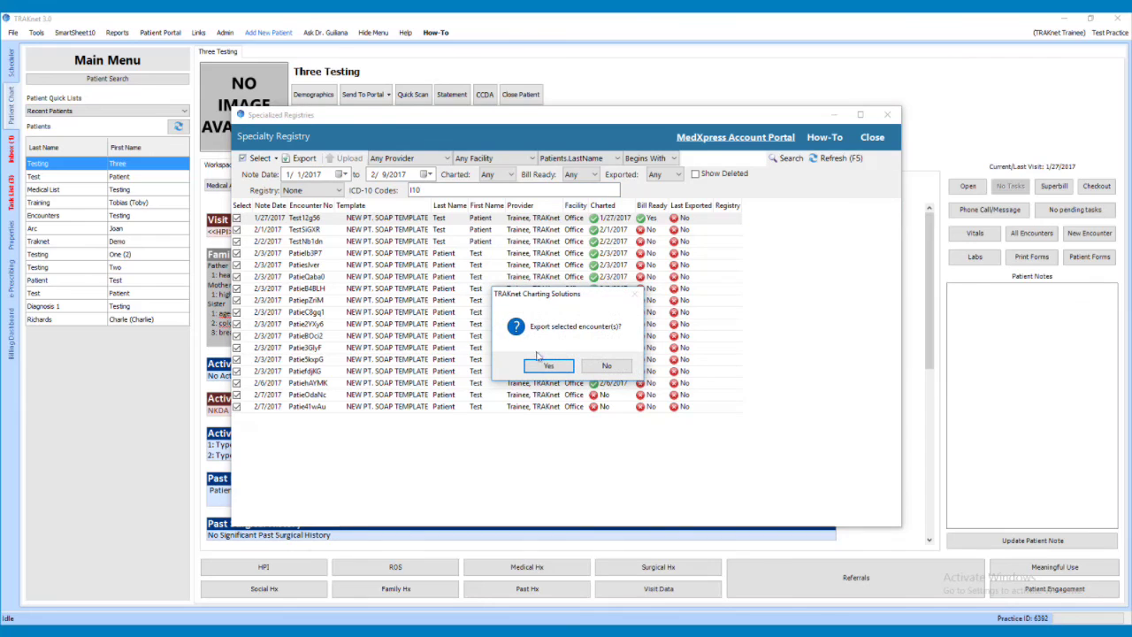
left_click(544, 364)
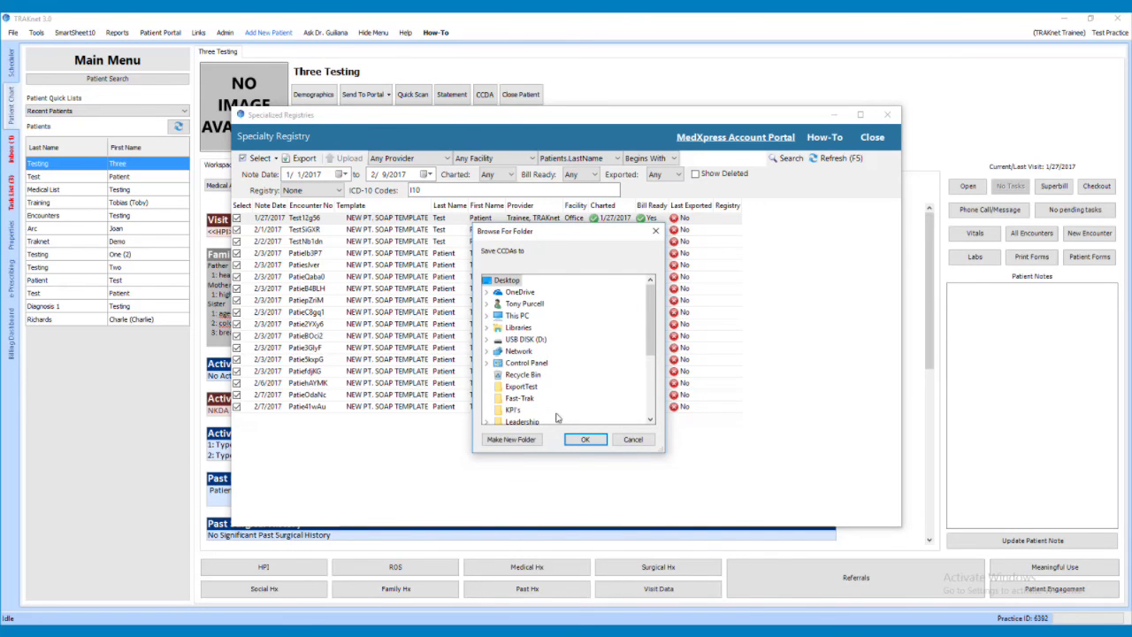
left_click(585, 438)
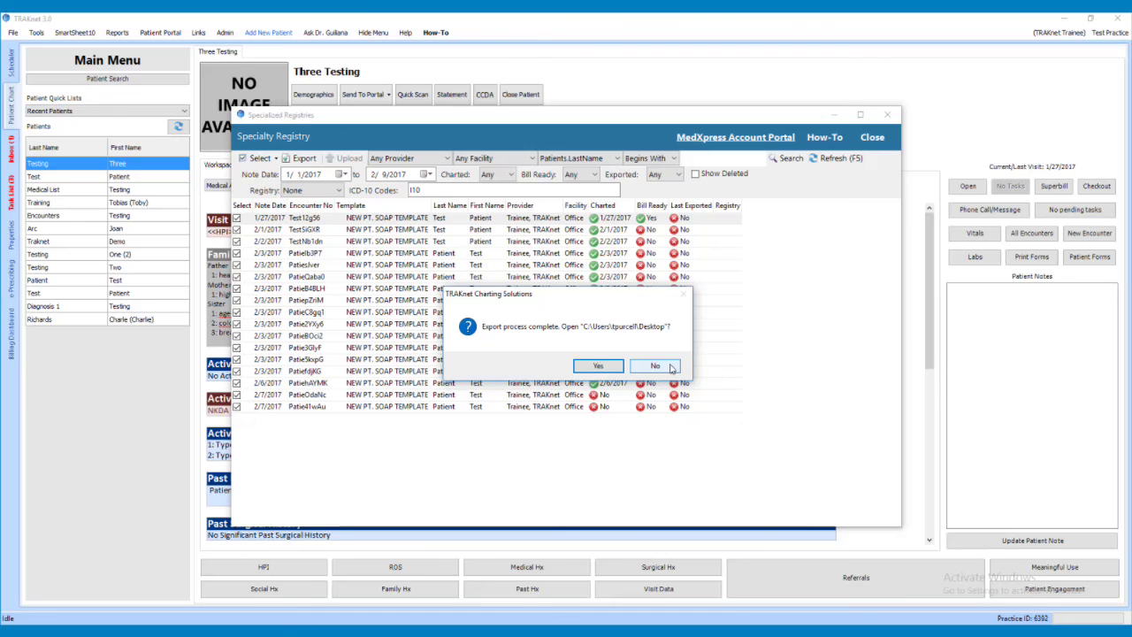
left_click(672, 367)
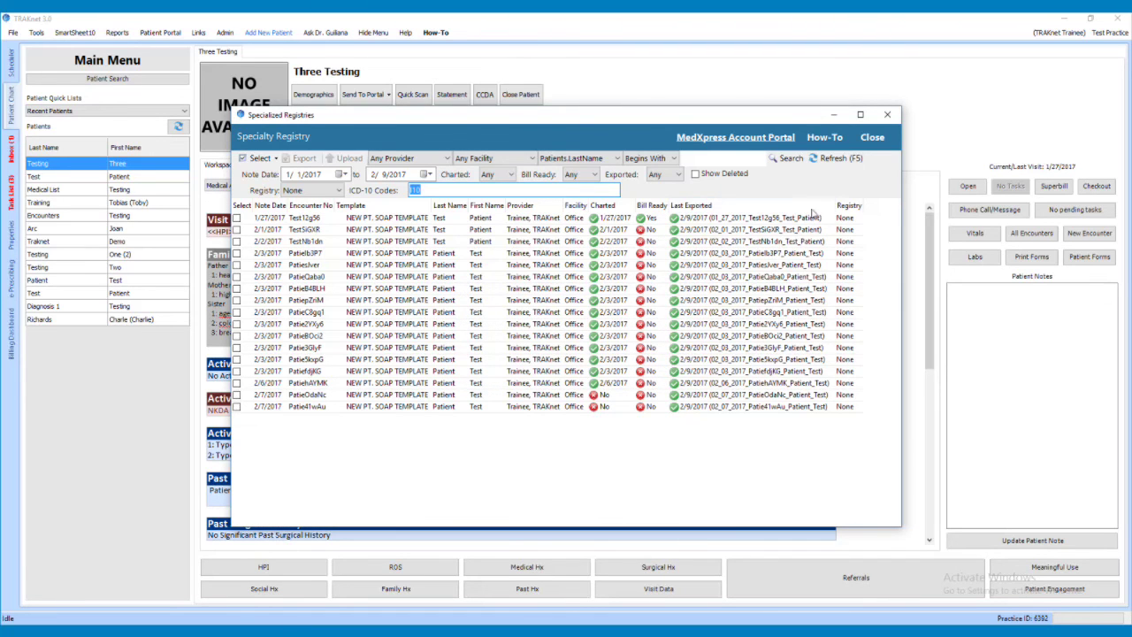